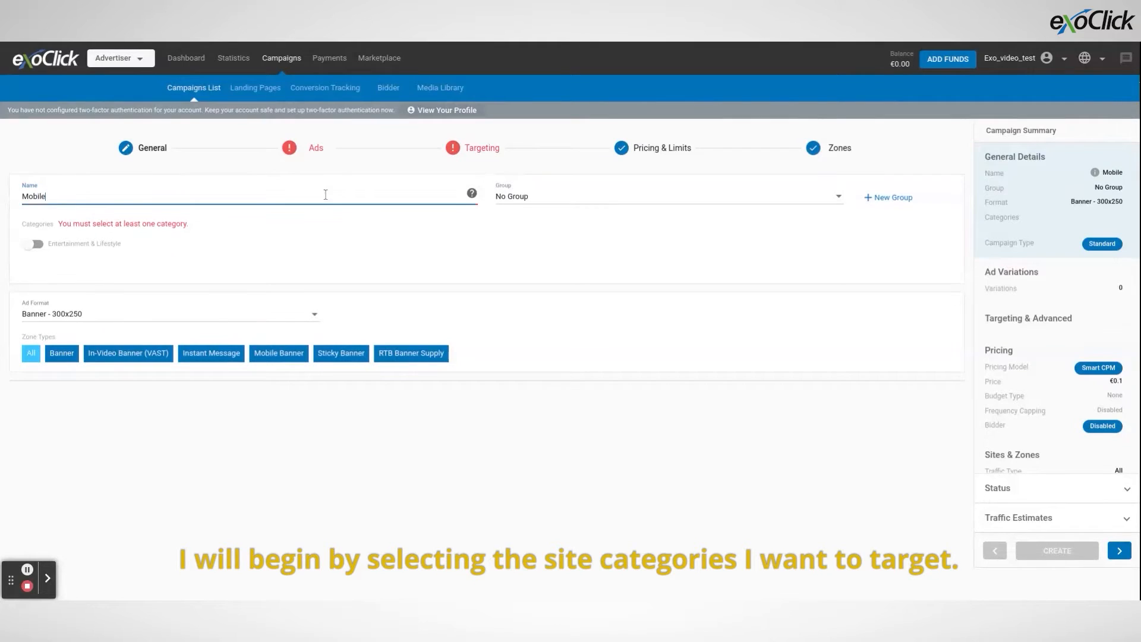
# Name the campaign "Mobile Banner Casino" and enable the Entertainment & Lifestyle category.
pyautogui.write('Casino')
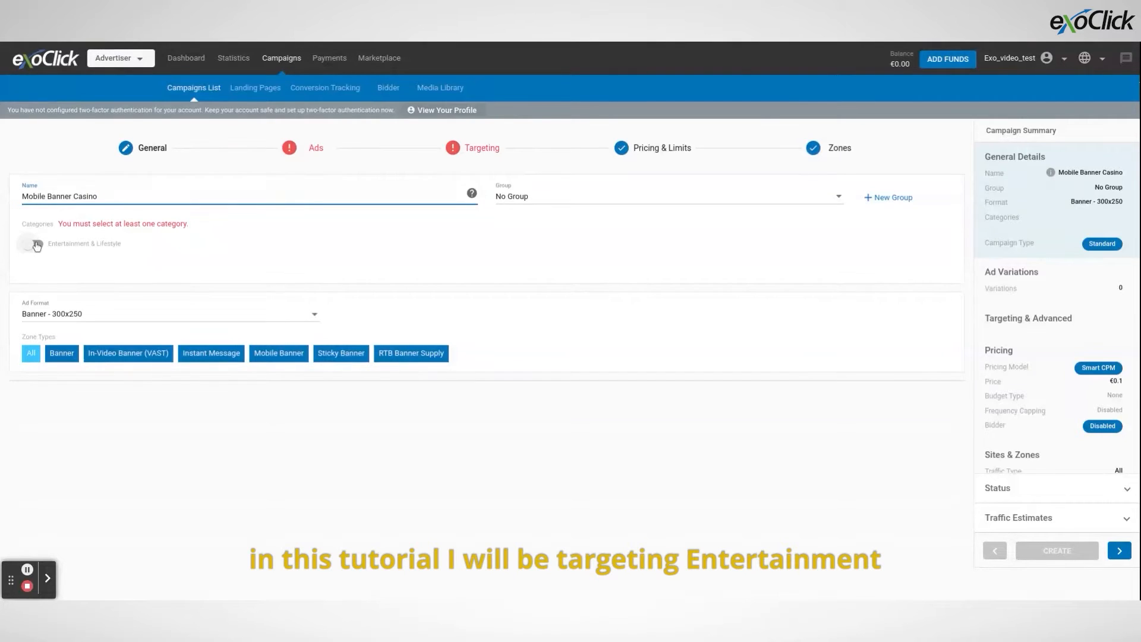
pyautogui.click(36, 244)
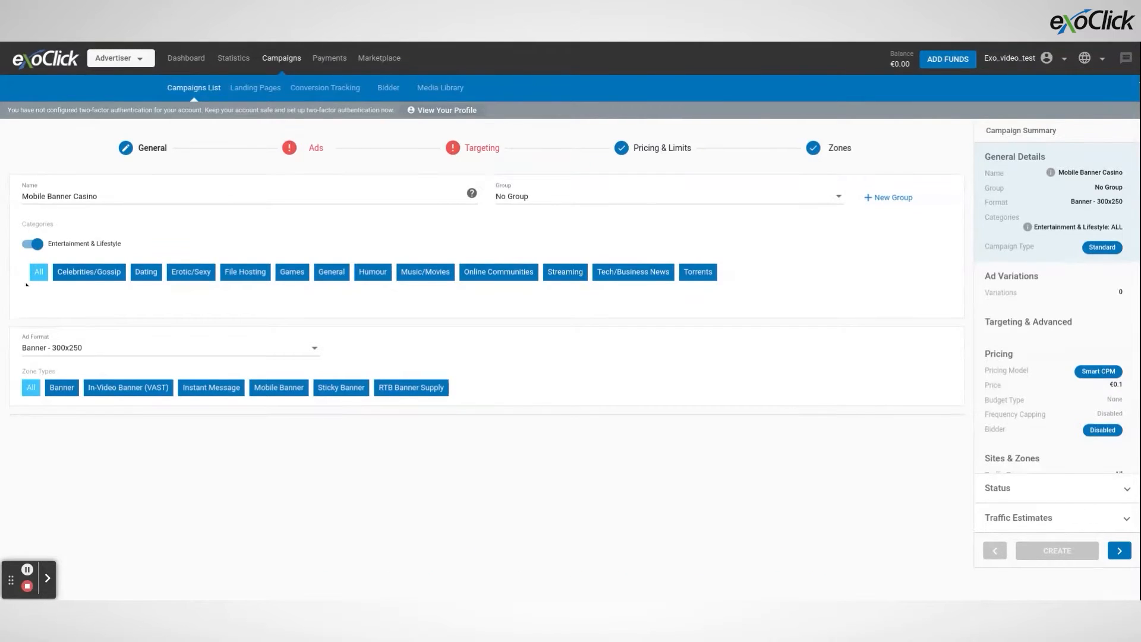
# Choose the Banner - 300x250 ad format and restrict the zone types to Mobile Banner only.
pyautogui.click(56, 343)
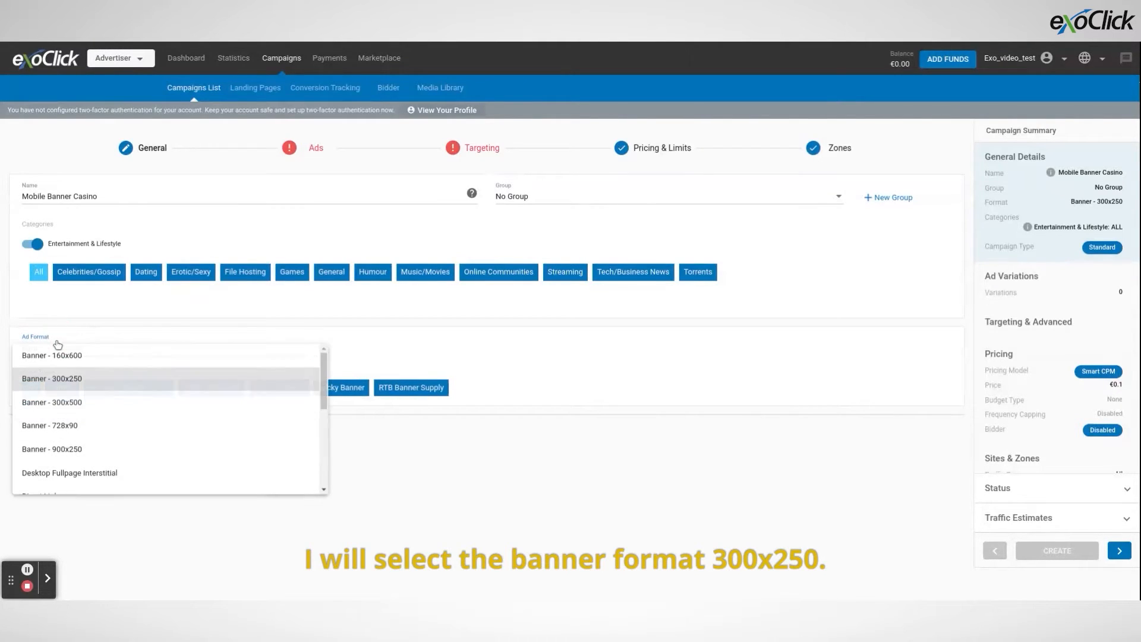
pyautogui.click(66, 384)
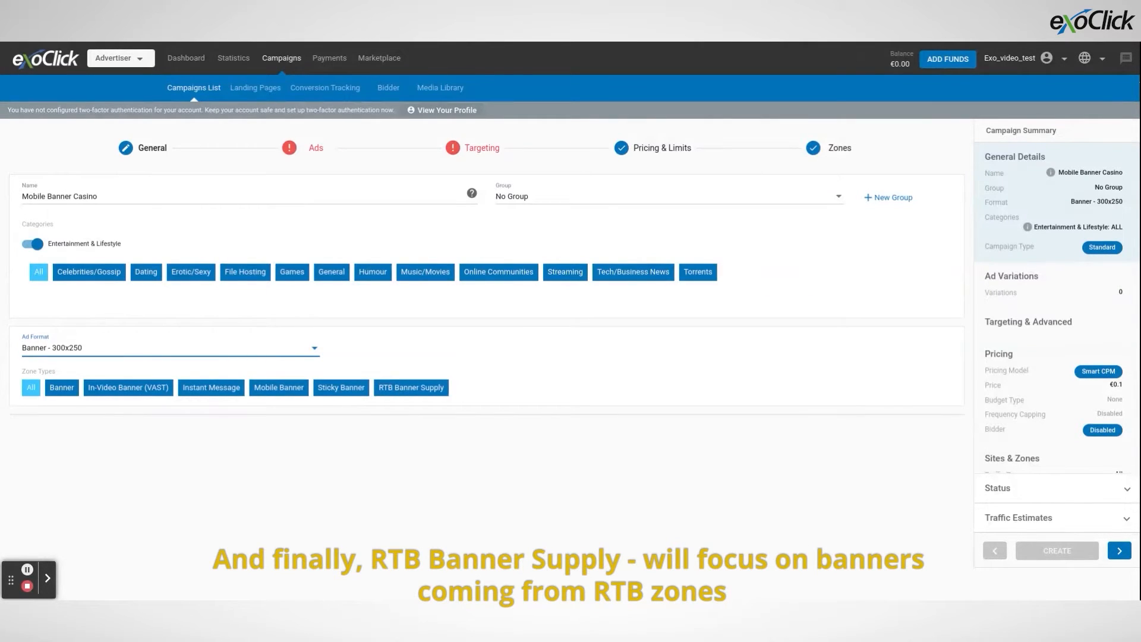
pyautogui.click(27, 393)
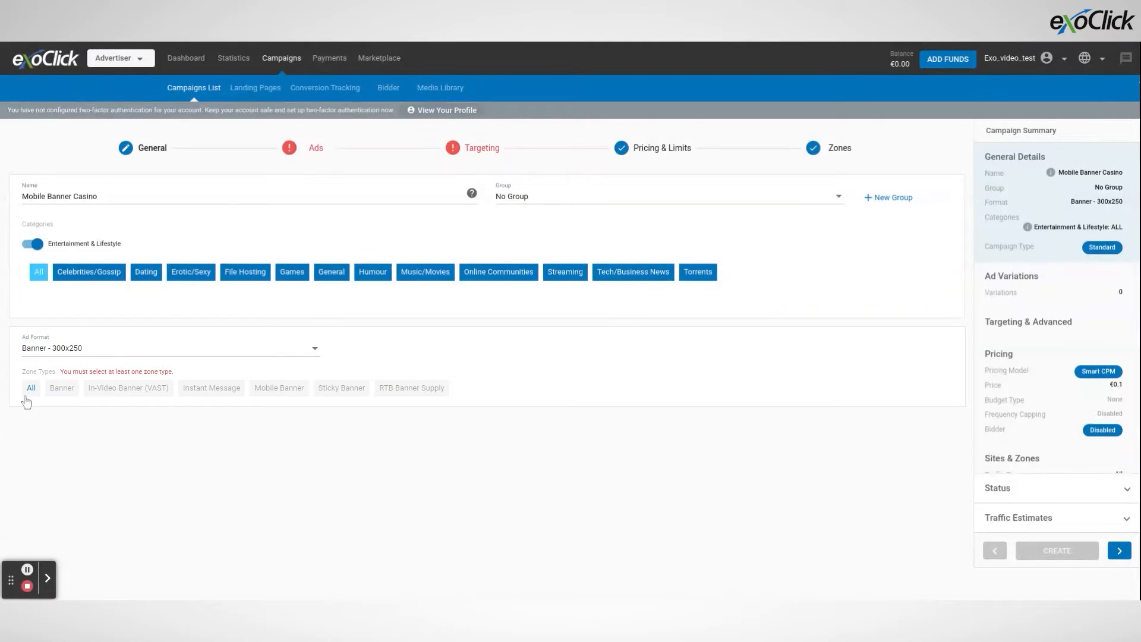
pyautogui.click(277, 401)
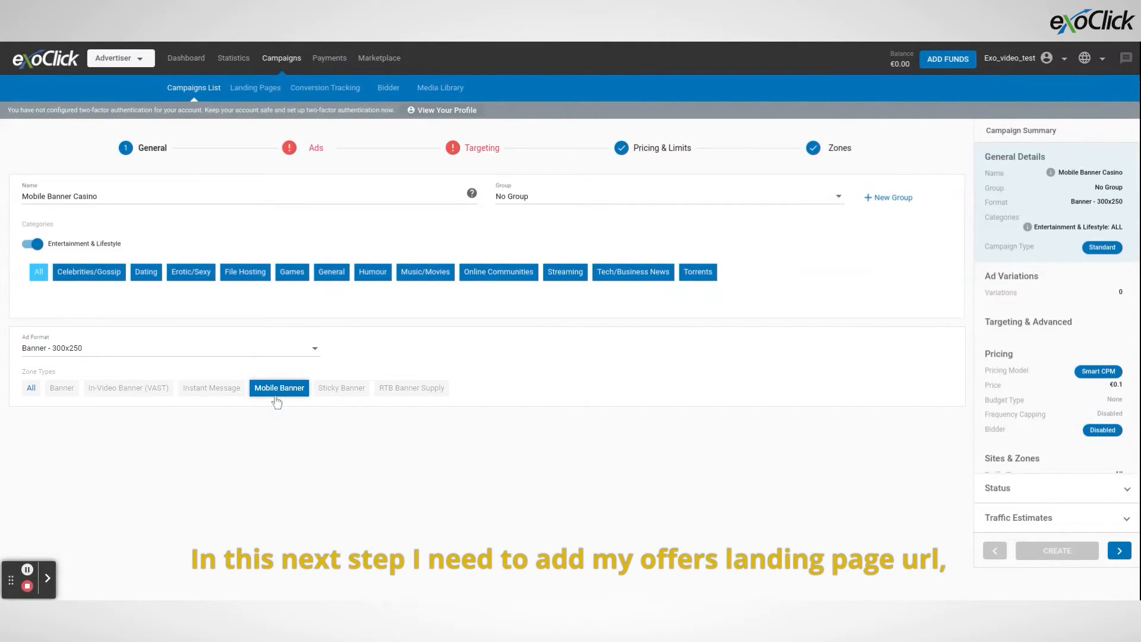
pyautogui.click(288, 163)
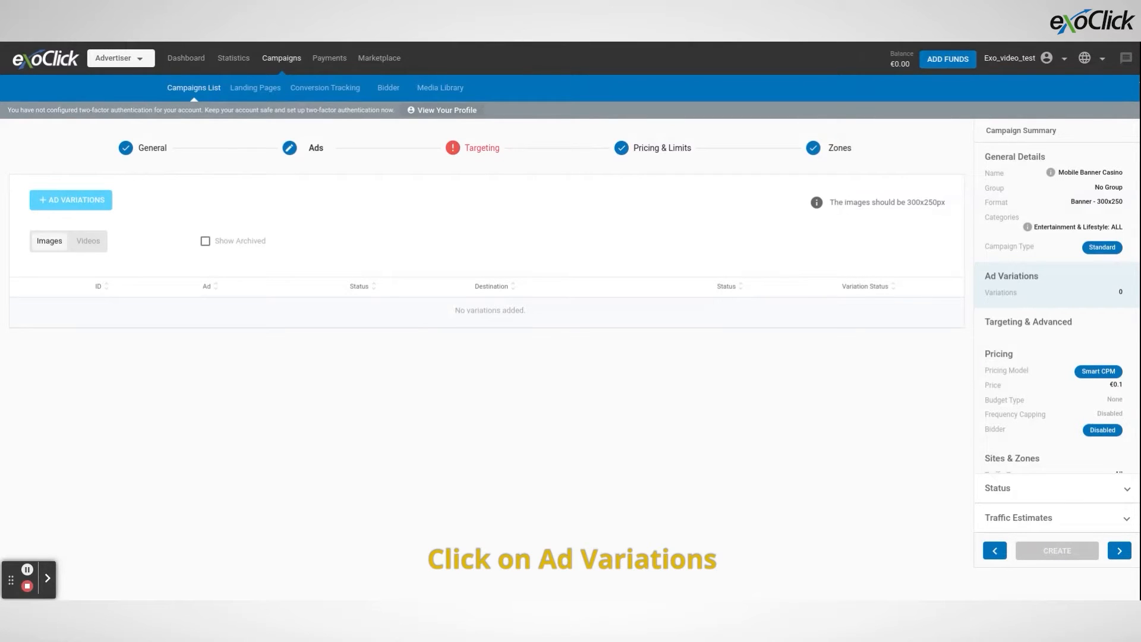
pyautogui.click(107, 202)
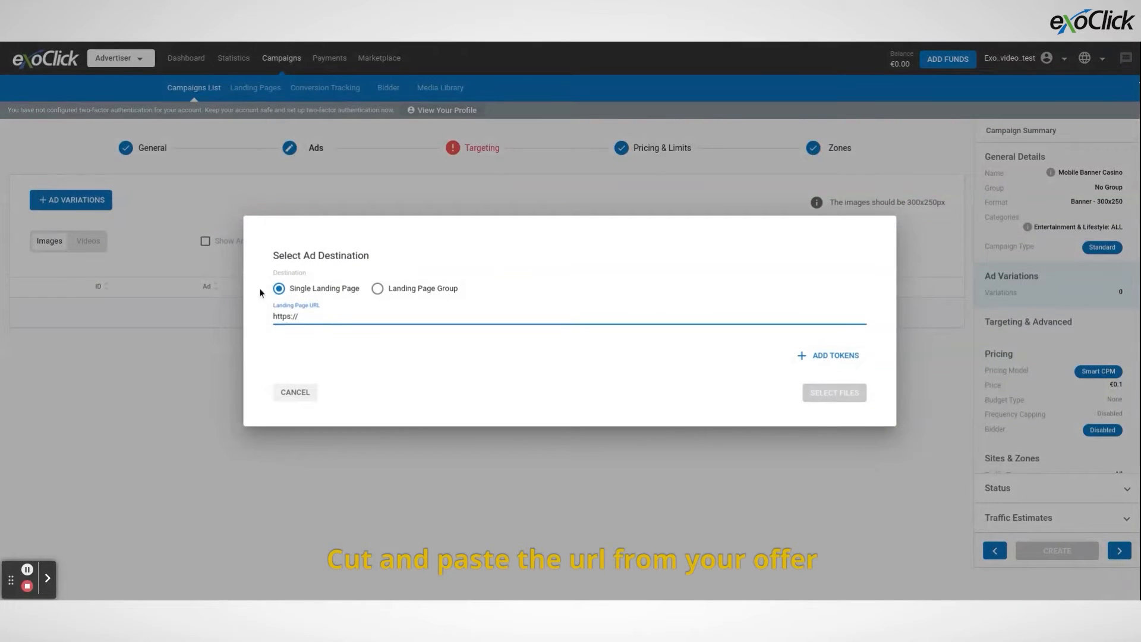
pyautogui.moveTo(304, 316); pyautogui.dragTo(277, 315)
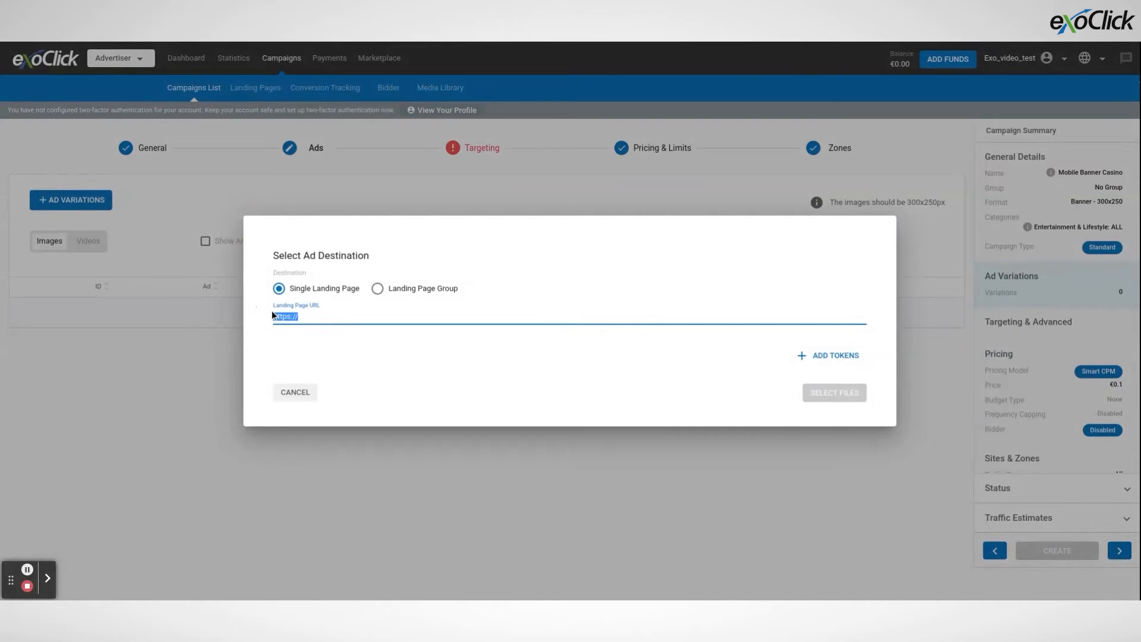
pyautogui.write('https://www.greatest-casino.com/?affsub1={conversions_tracking}&affsub2={src_hostname}&aff_sub3={category_id}')
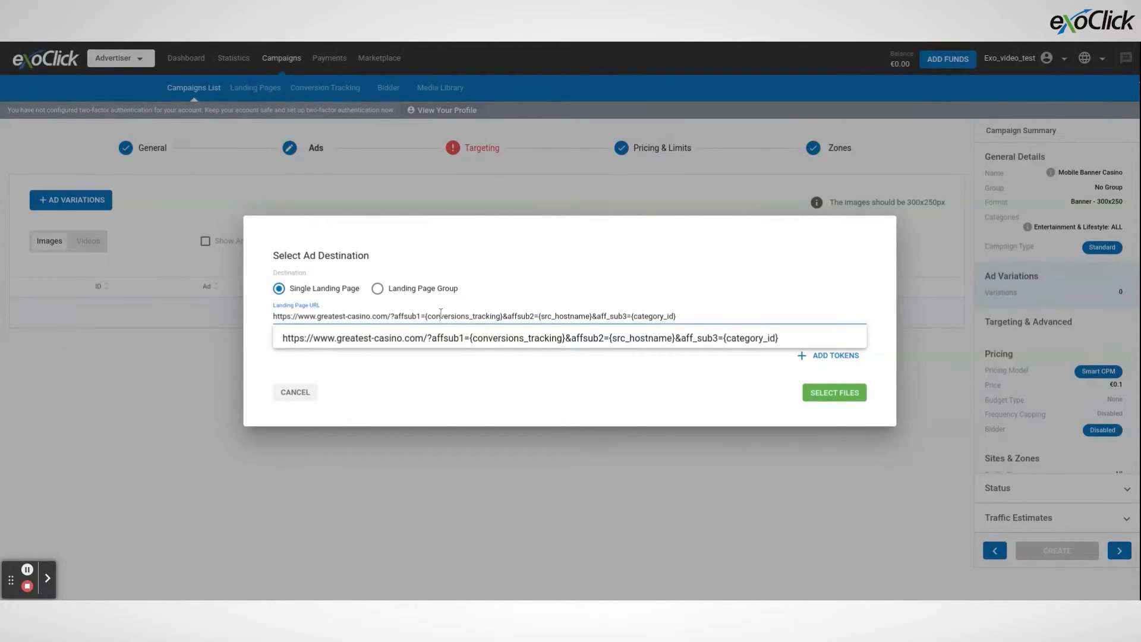
# Review the tracking parameters in the landing page URL and the list of tokens available for it.
pyautogui.moveTo(426, 316); pyautogui.dragTo(592, 317)
pyautogui.click(499, 317)
pyautogui.click(592, 318)
pyautogui.moveTo(632, 316); pyautogui.dragTo(676, 317)
pyautogui.click(677, 317)
pyautogui.click(650, 357)
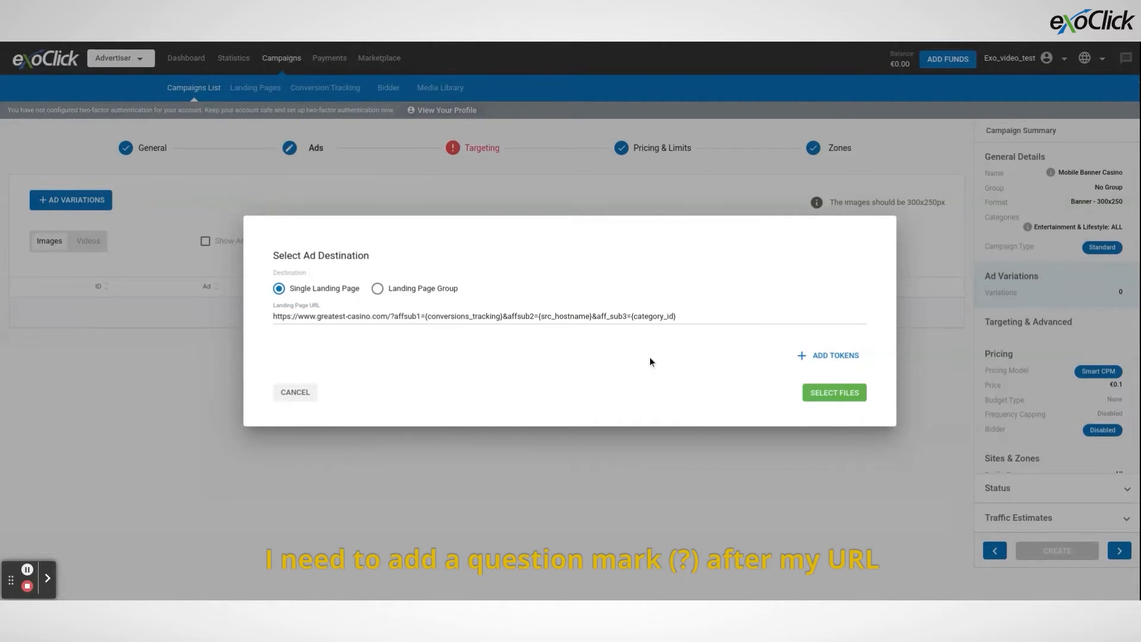
pyautogui.click(391, 316)
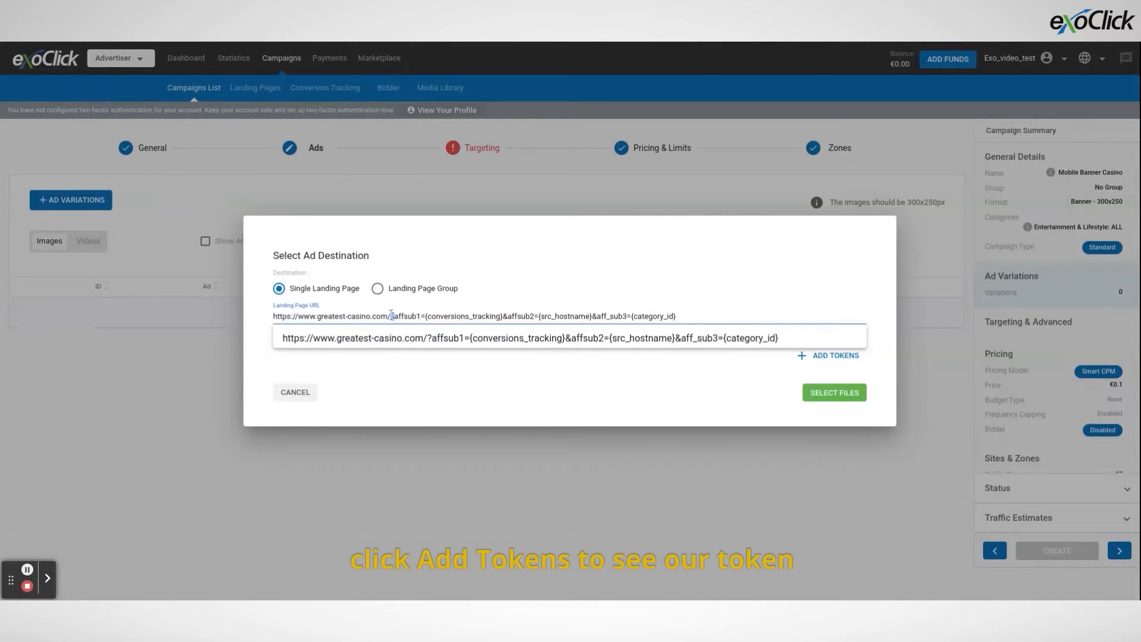
pyautogui.write('?')
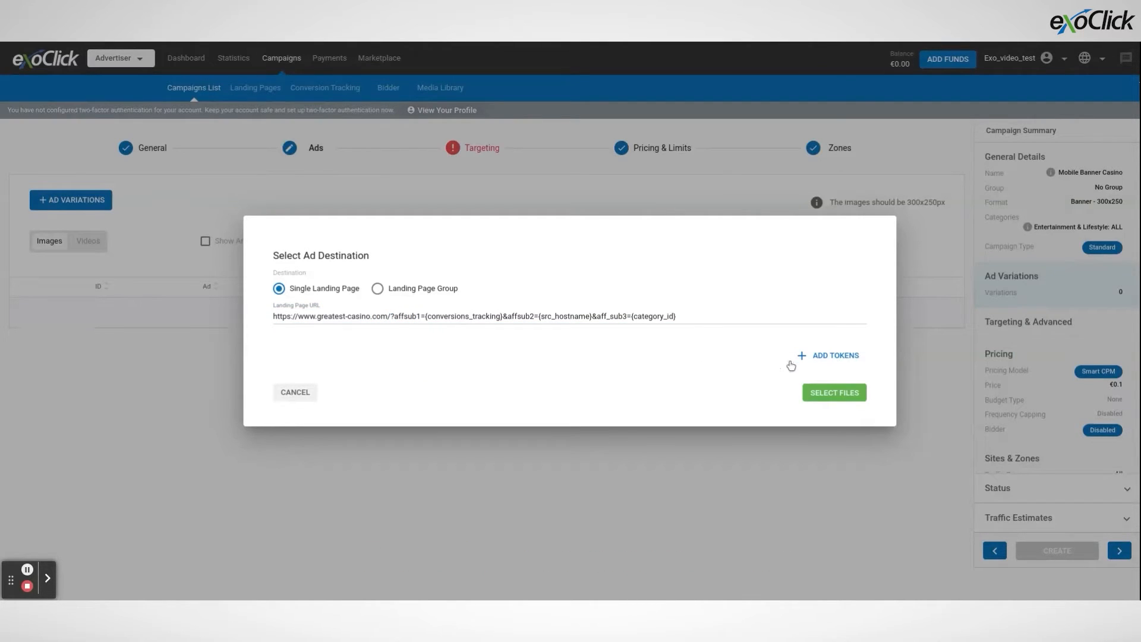
pyautogui.click(804, 357)
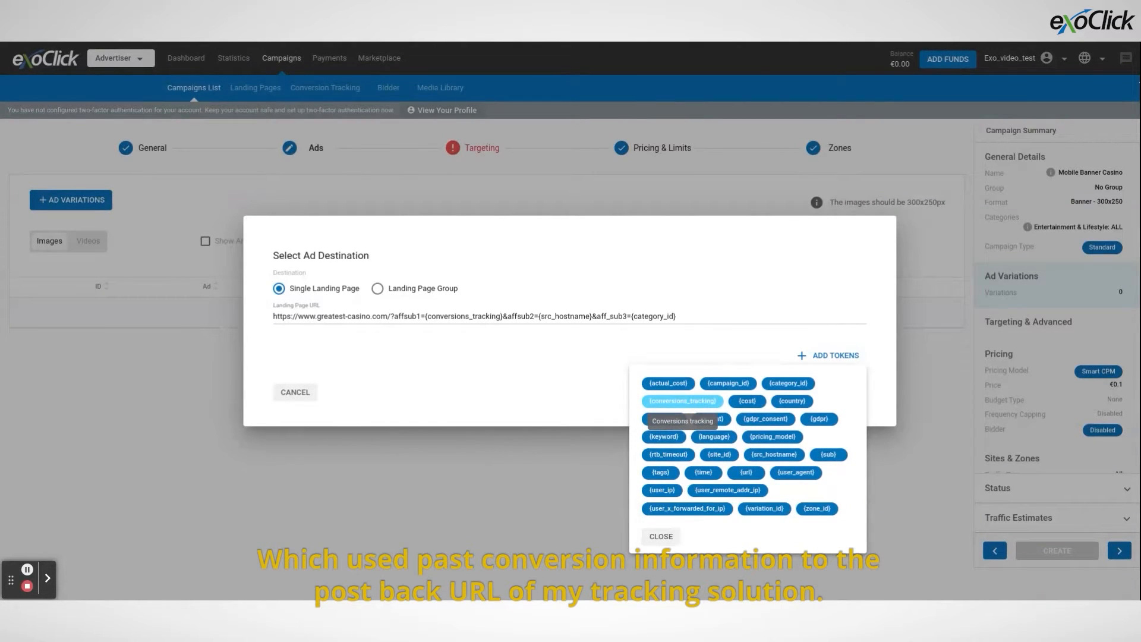
pyautogui.click(597, 390)
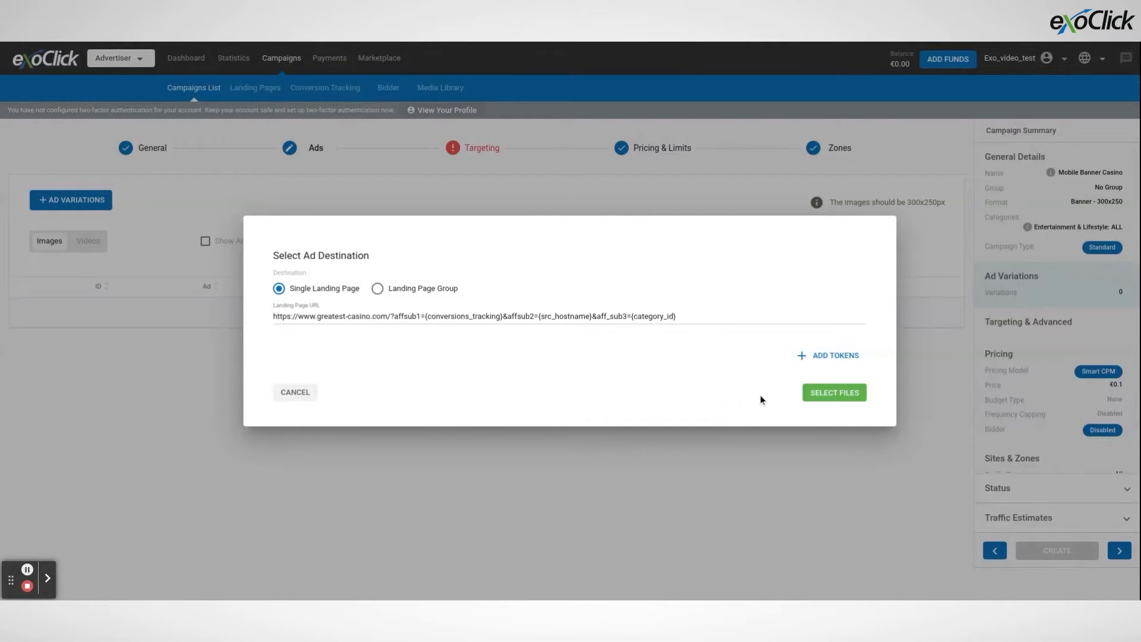
# Select the CASINO.png image as the ad asset and add it to the campaign as a variation.
pyautogui.click(829, 394)
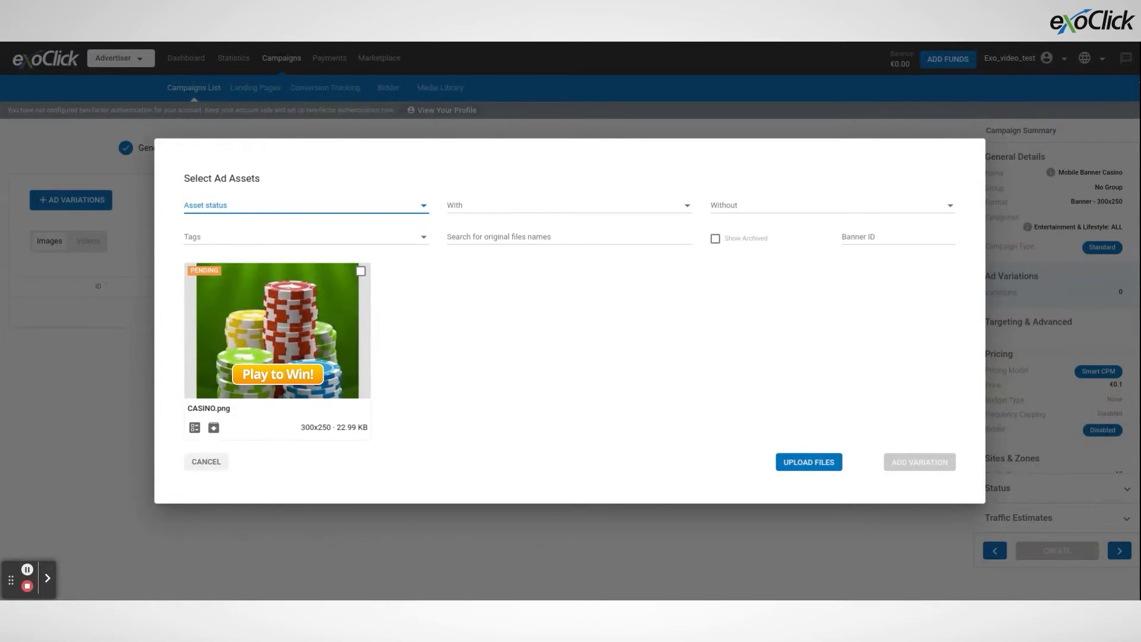
pyautogui.click(357, 285)
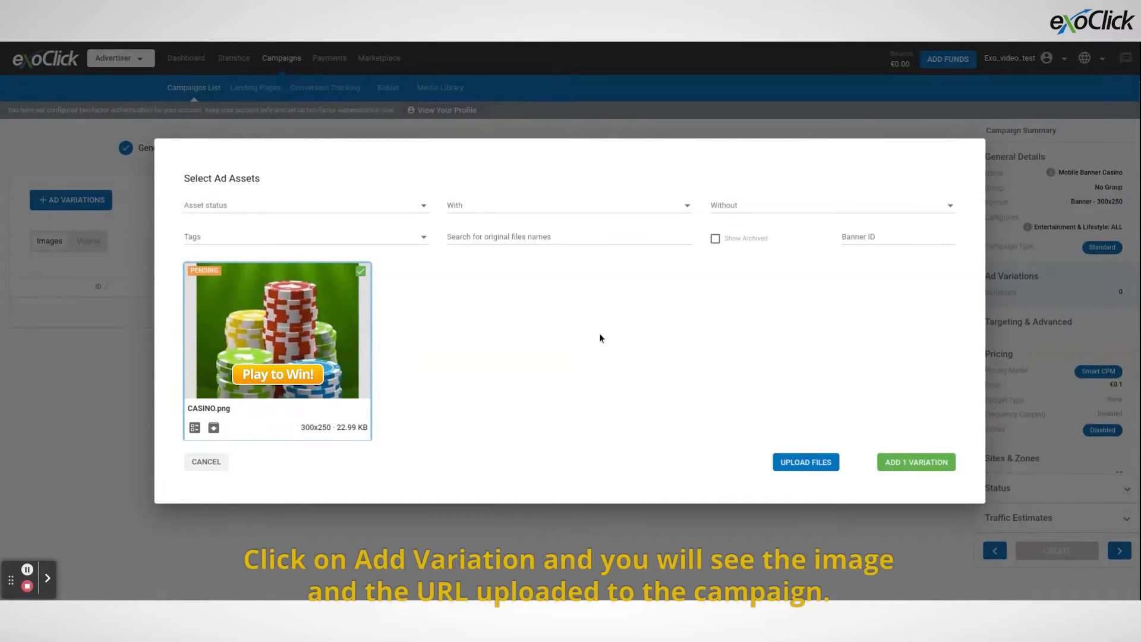
pyautogui.click(909, 463)
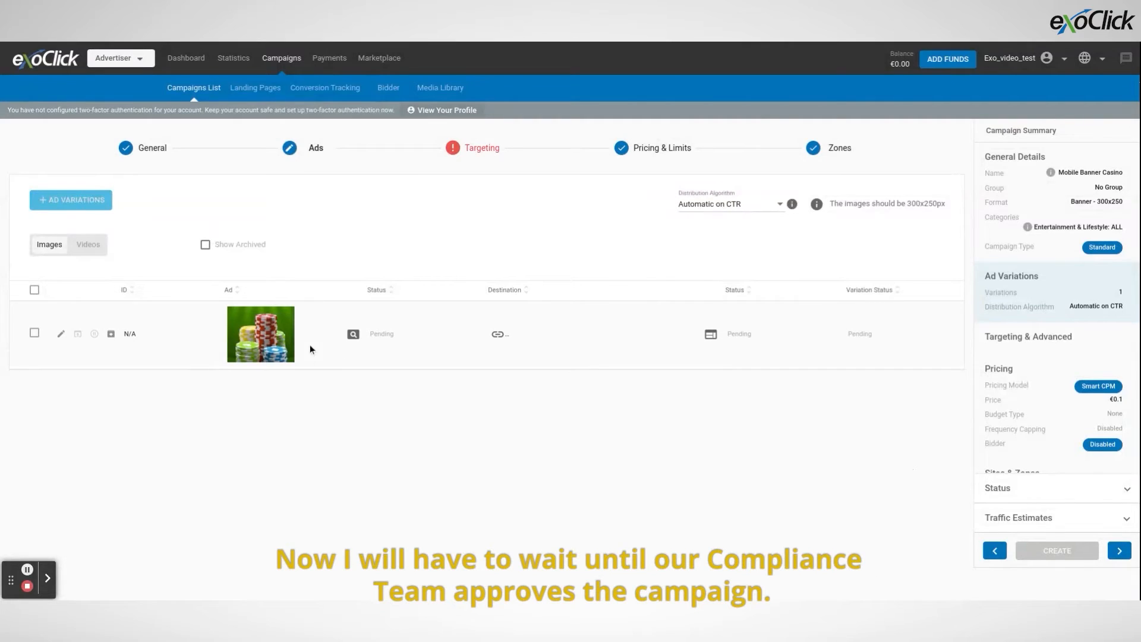
# Check the approval status in the URL details of the new ad variation, then close the details.
pyautogui.click(709, 336)
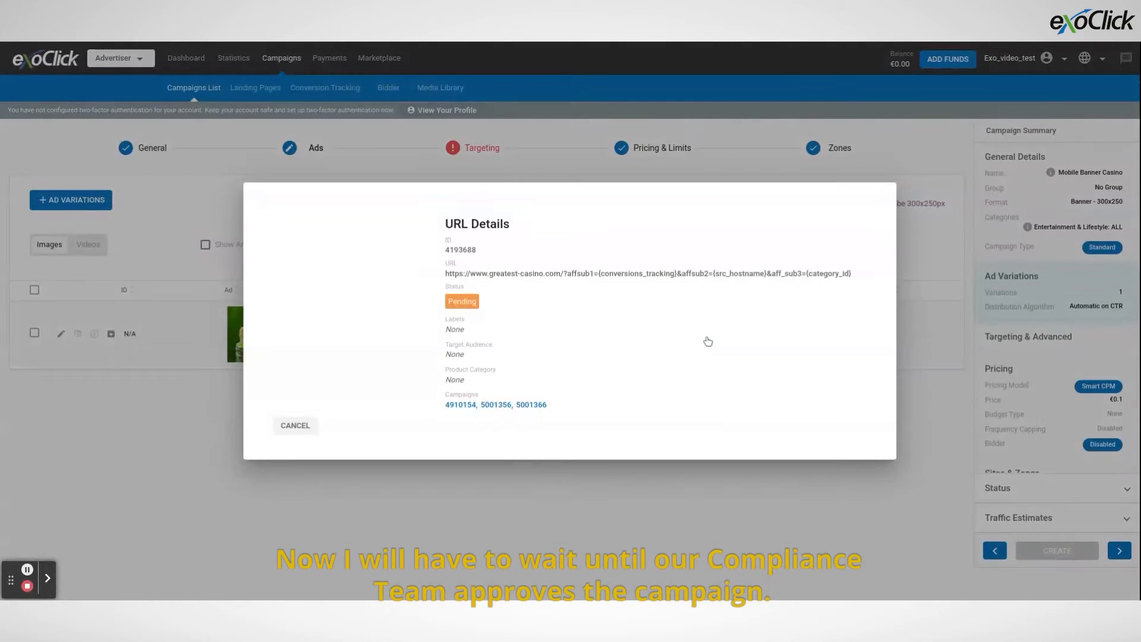
pyautogui.doubleClick(473, 302)
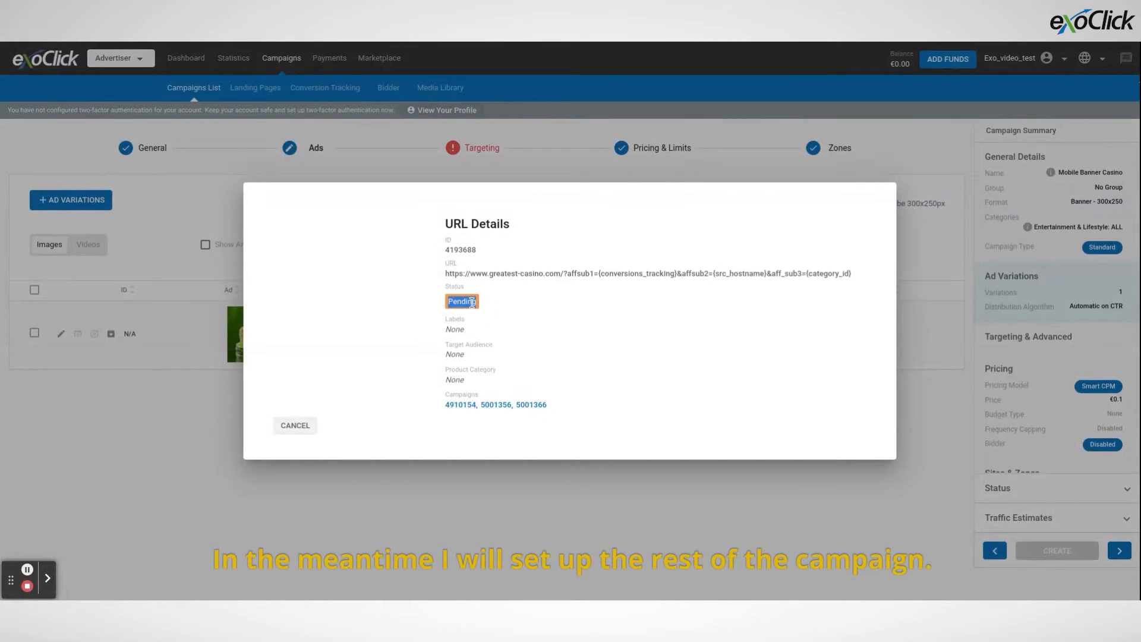
pyautogui.click(542, 317)
pyautogui.click(296, 426)
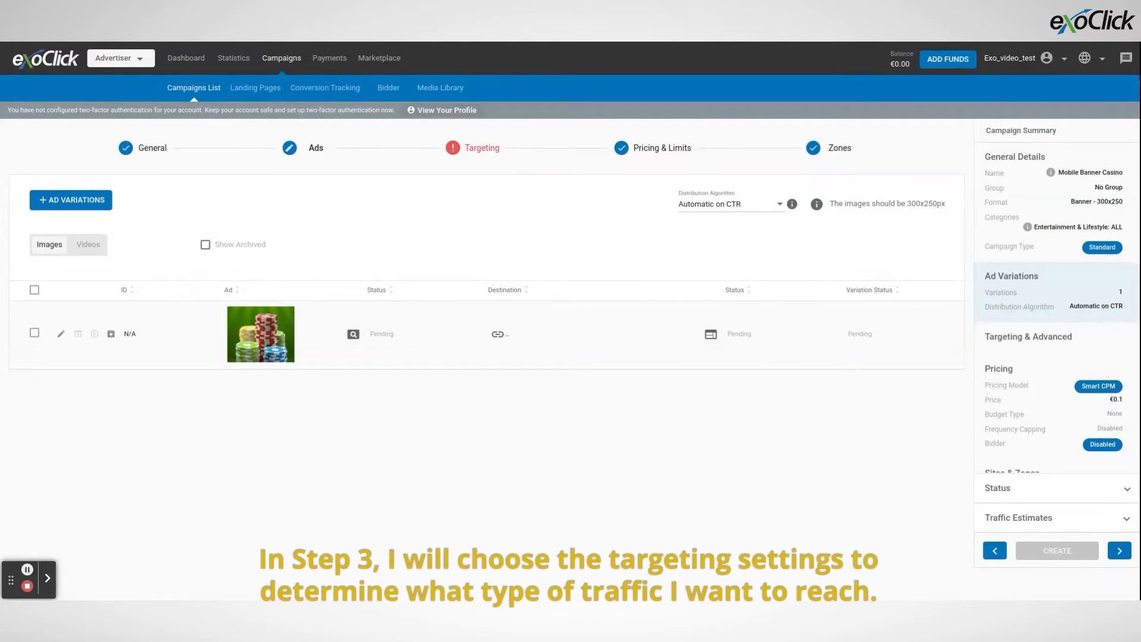
# In the campaign's targeting settings, find United States among the available locations and add it to the targeted locations.
pyautogui.click(465, 161)
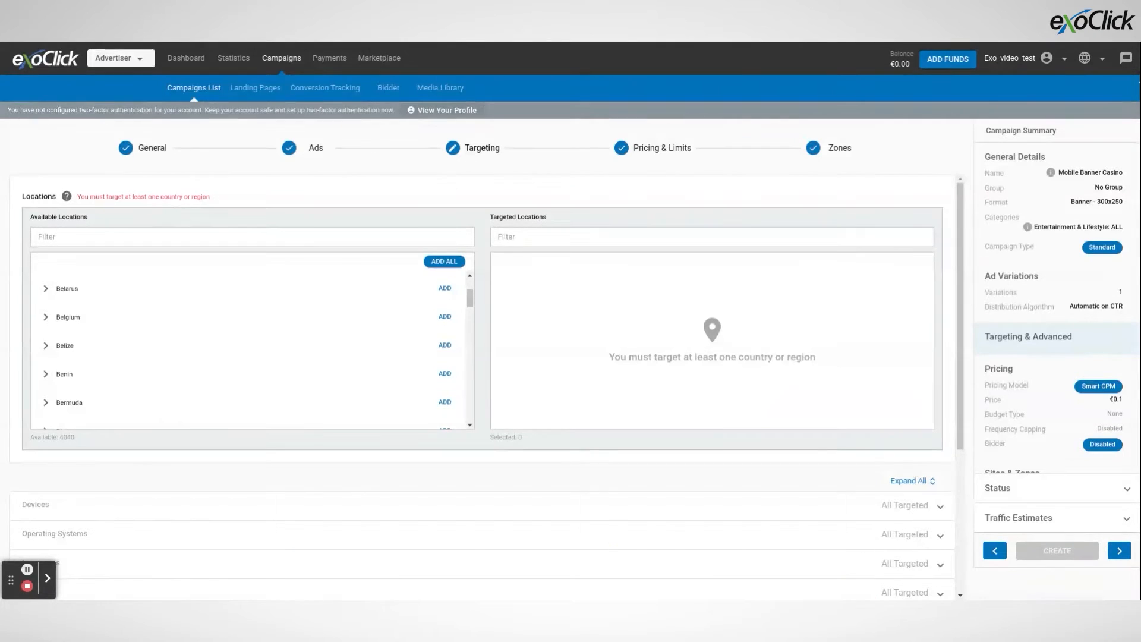
pyautogui.click(355, 235)
pyautogui.write('Unite')
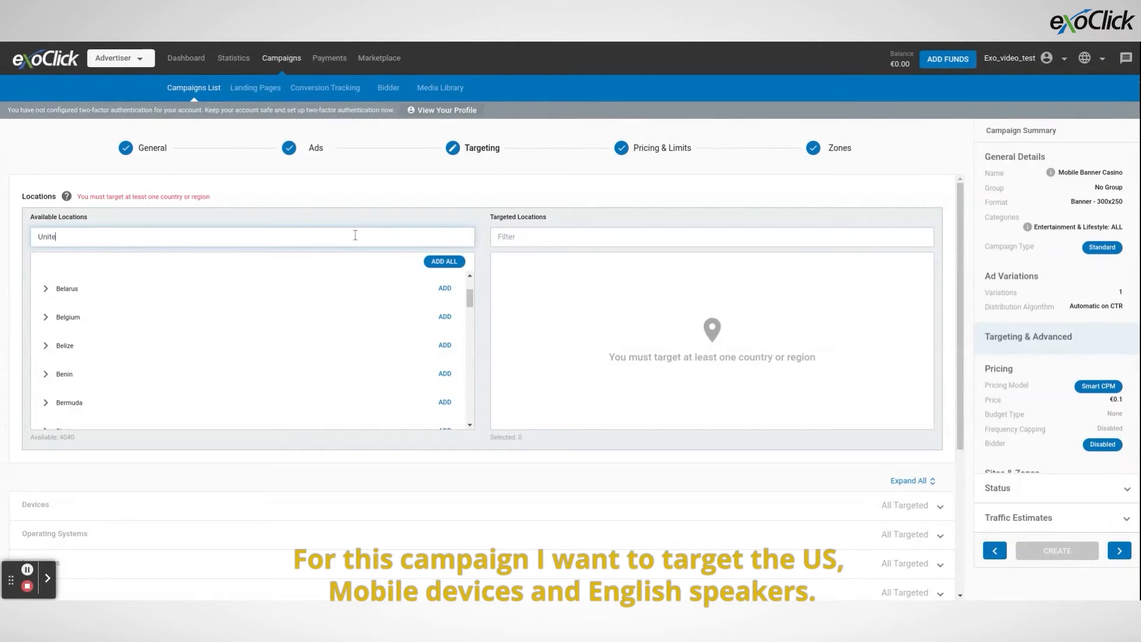
pyautogui.write('d States')
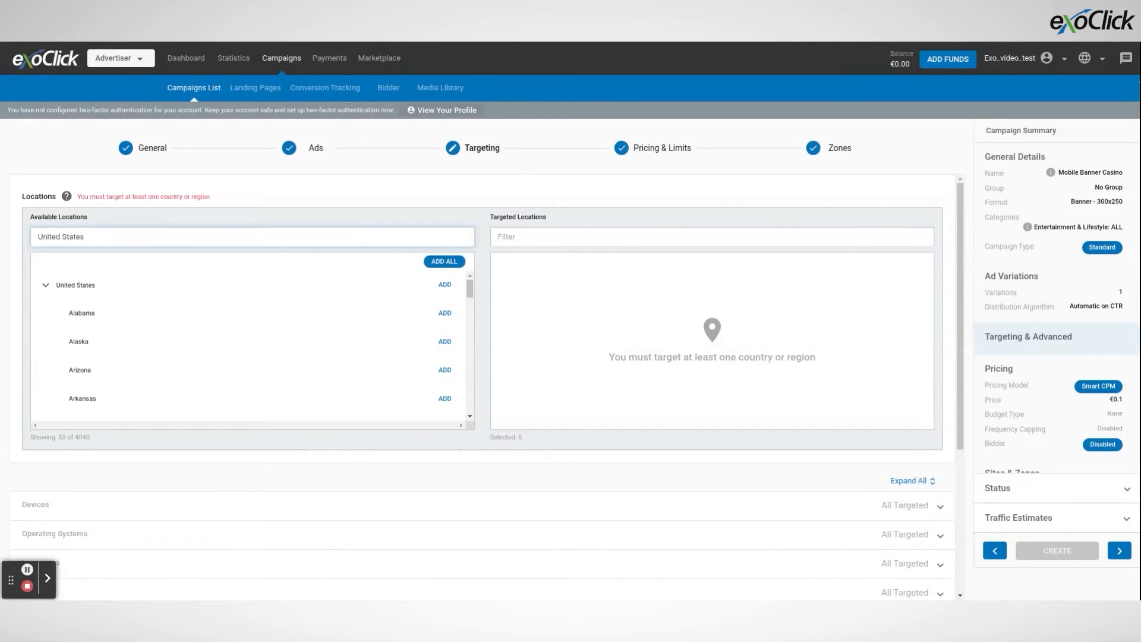
pyautogui.click(506, 284)
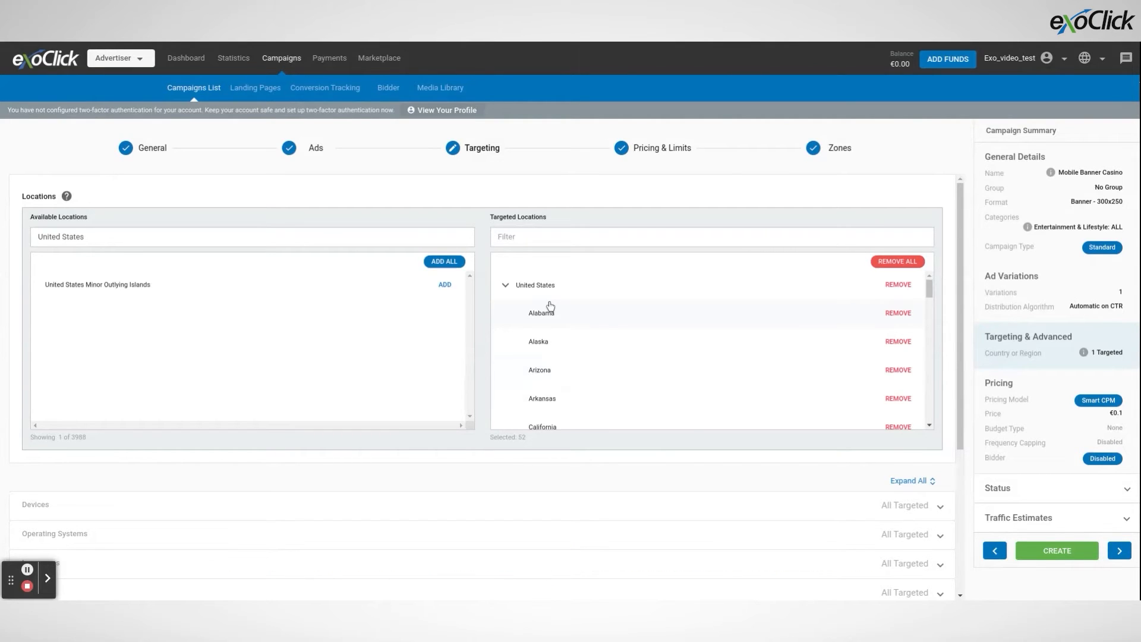
# Add all Mobile devices to the targeted devices and expand the targeted Mobile group.
pyautogui.scroll(-2, 480, 457)
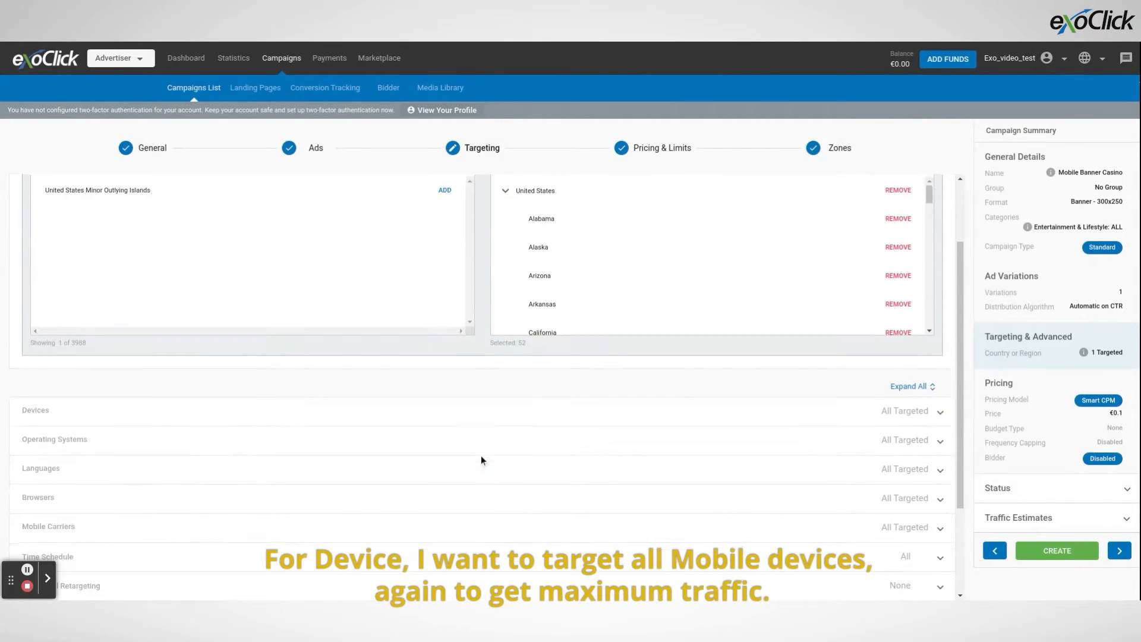
pyautogui.click(472, 422)
pyautogui.scroll(-2, 245, 456)
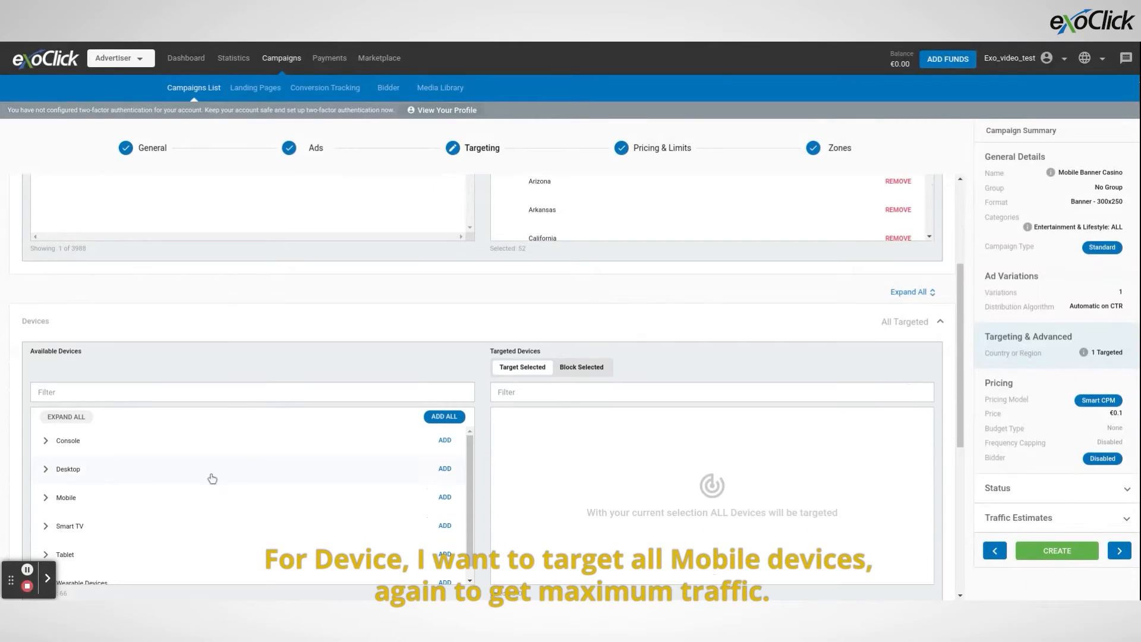
pyautogui.click(444, 497)
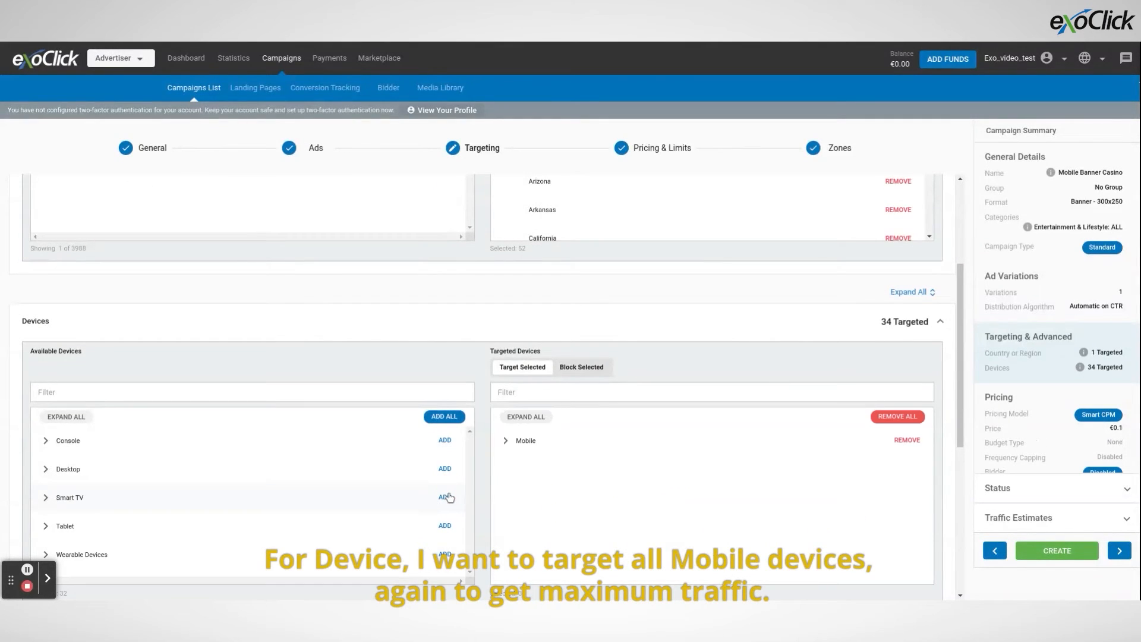
pyautogui.click(506, 442)
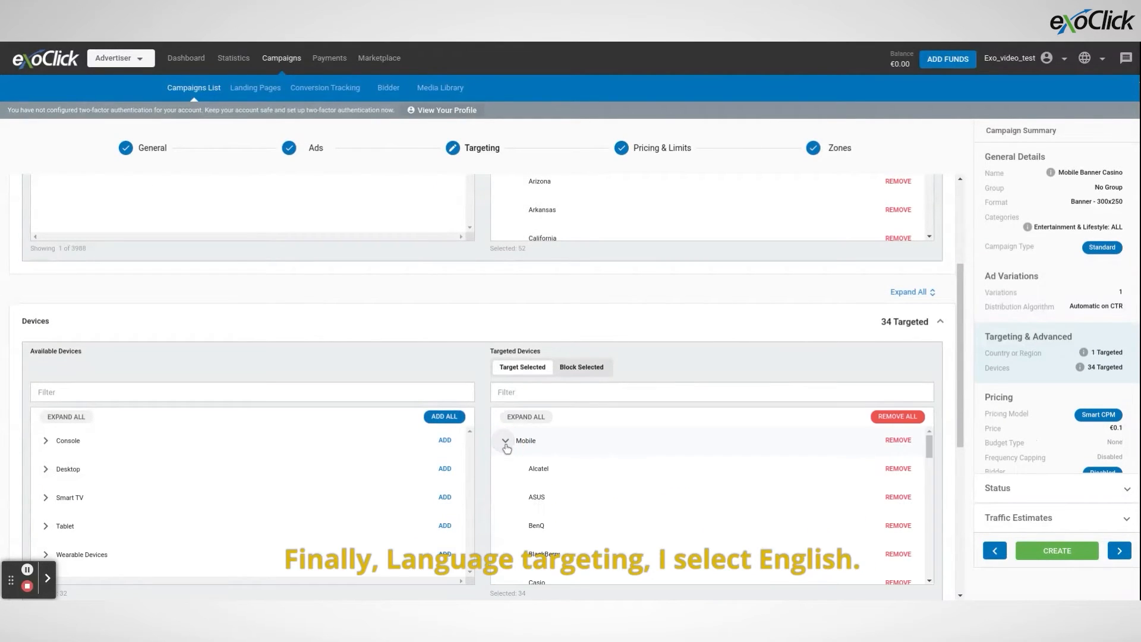
# Find English among the available languages and add it to the targeted languages.
pyautogui.scroll(-5, 483, 343)
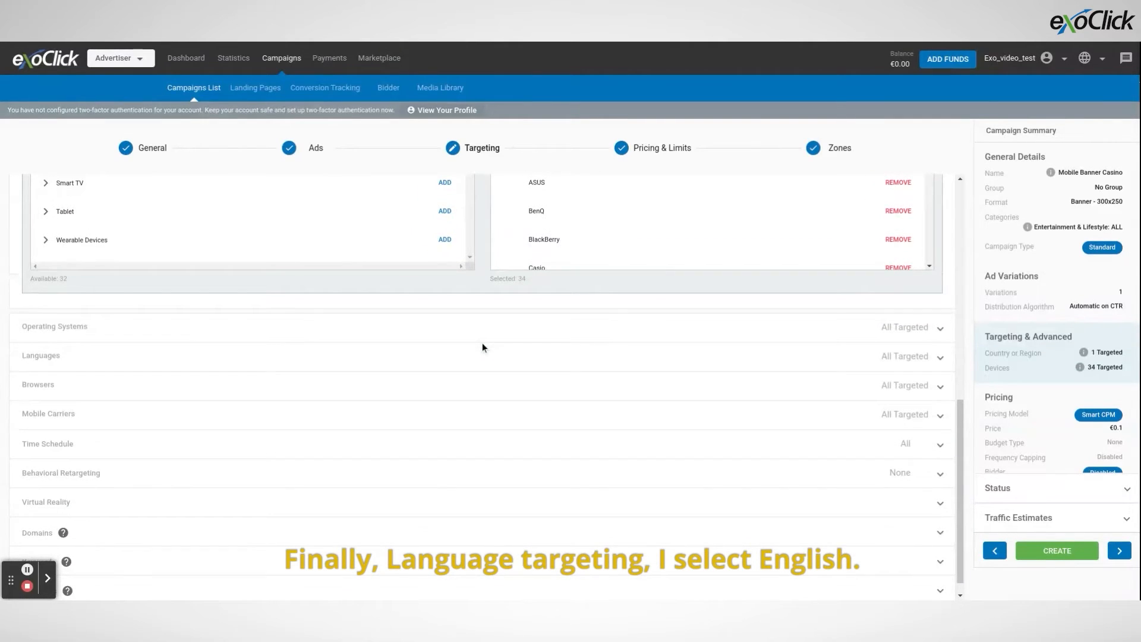
pyautogui.click(344, 359)
pyautogui.click(270, 434)
pyautogui.write('English')
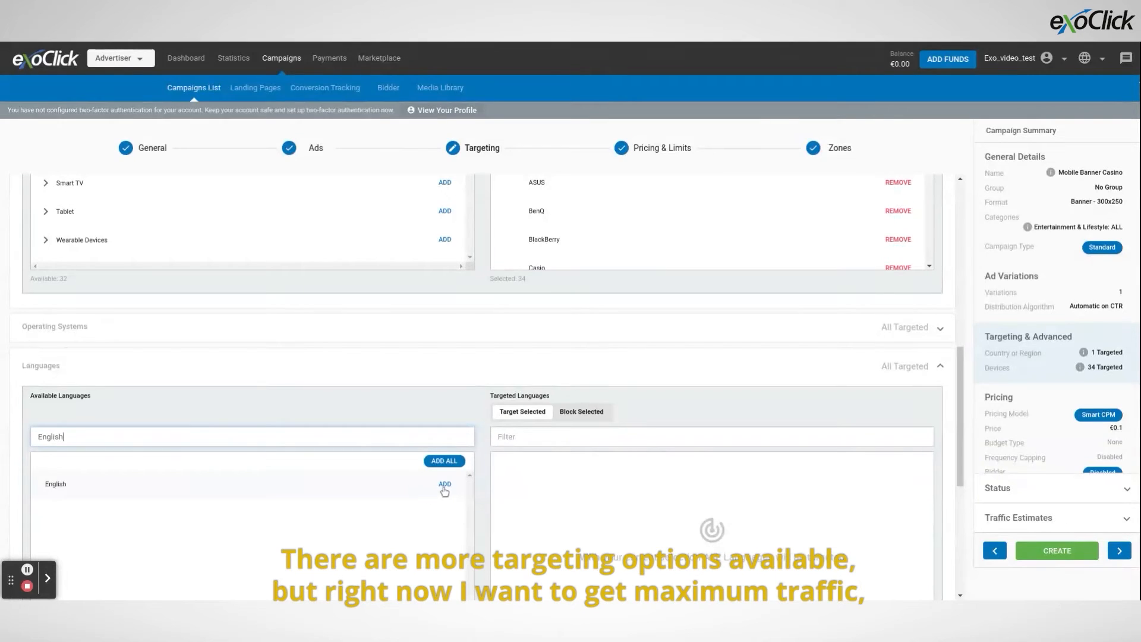
pyautogui.click(445, 483)
# Look over the remaining targeting sections and open the campaign's Pricing & Limits settings.
pyautogui.scroll(-6, 483, 407)
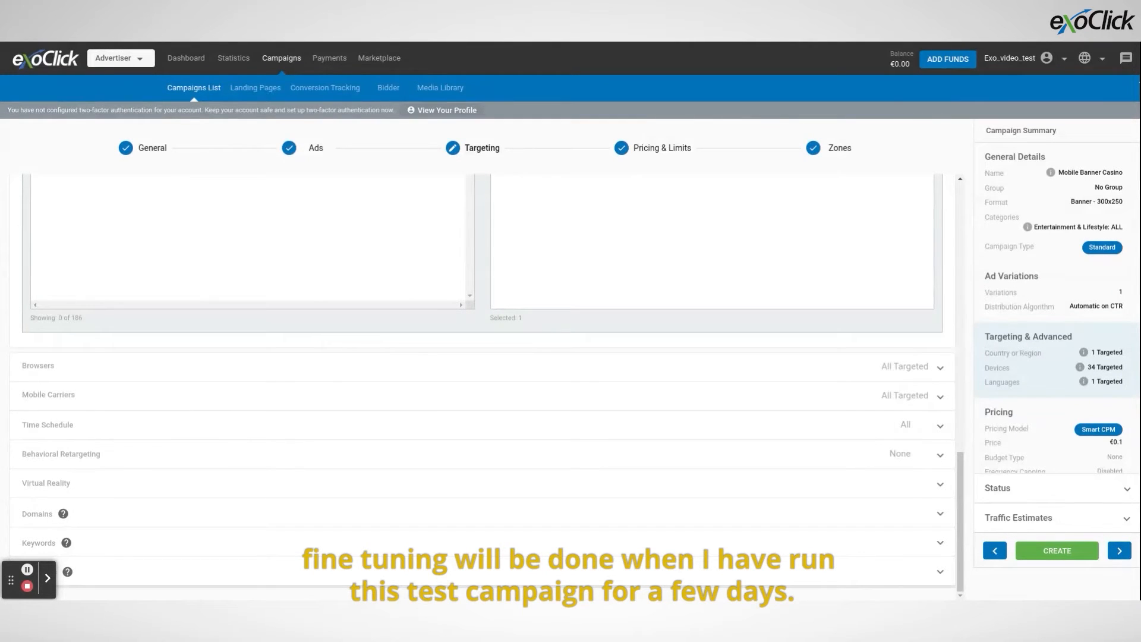
pyautogui.scroll(1, 486, 321)
pyautogui.scroll(10, 487, 320)
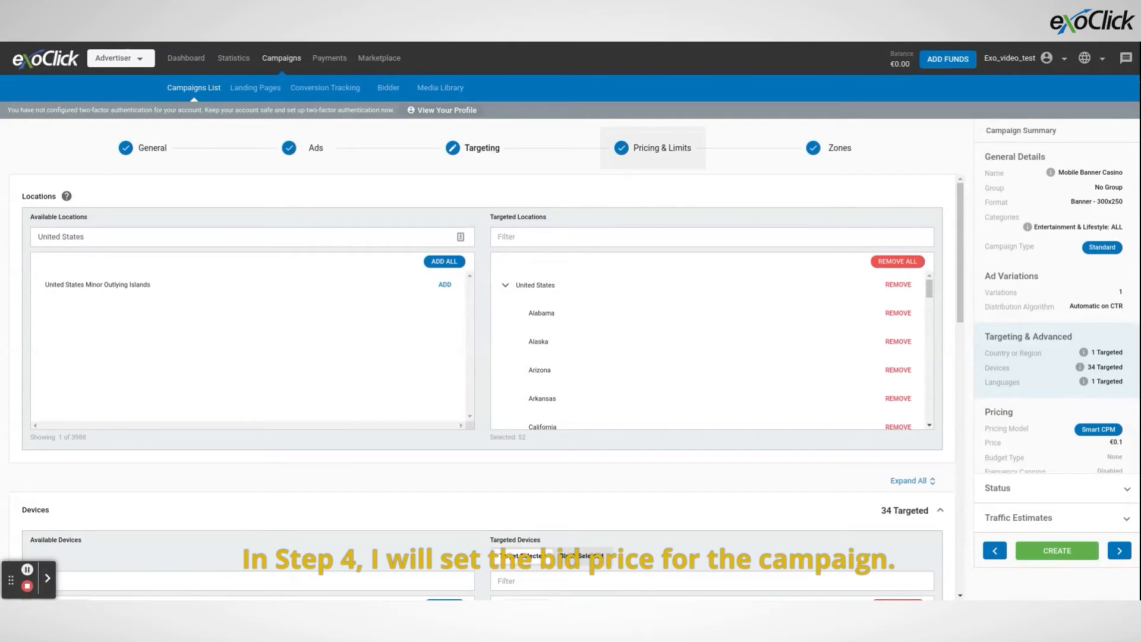
pyautogui.click(631, 153)
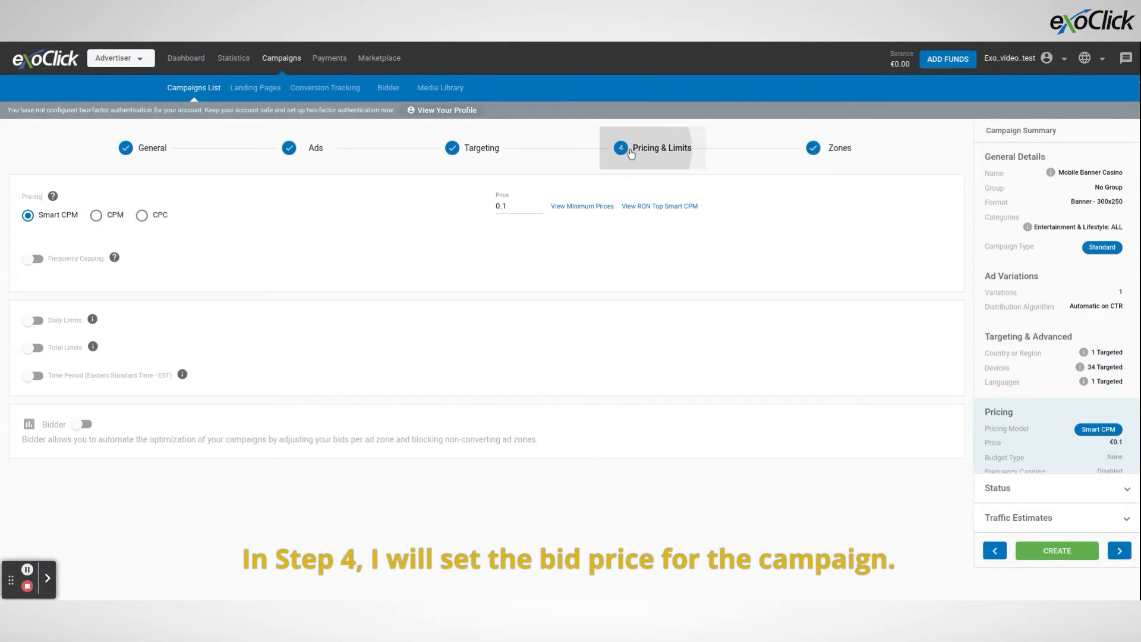
pyautogui.click(511, 206)
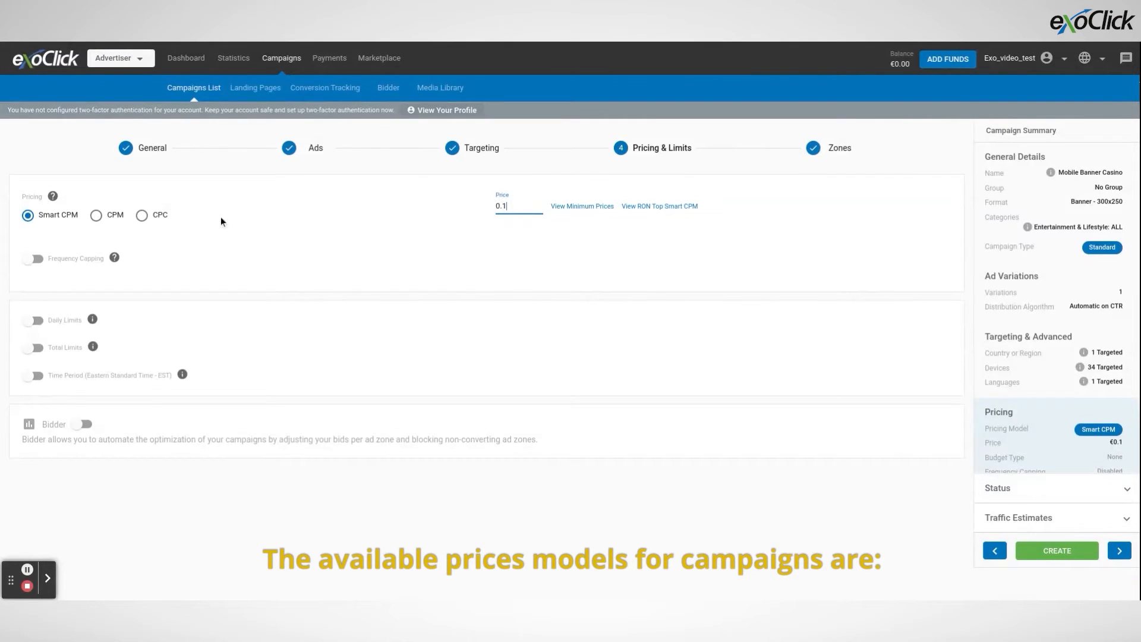
# Try the CPM, CPC and Smart CPM pricing models in turn to compare them.
pyautogui.click(112, 218)
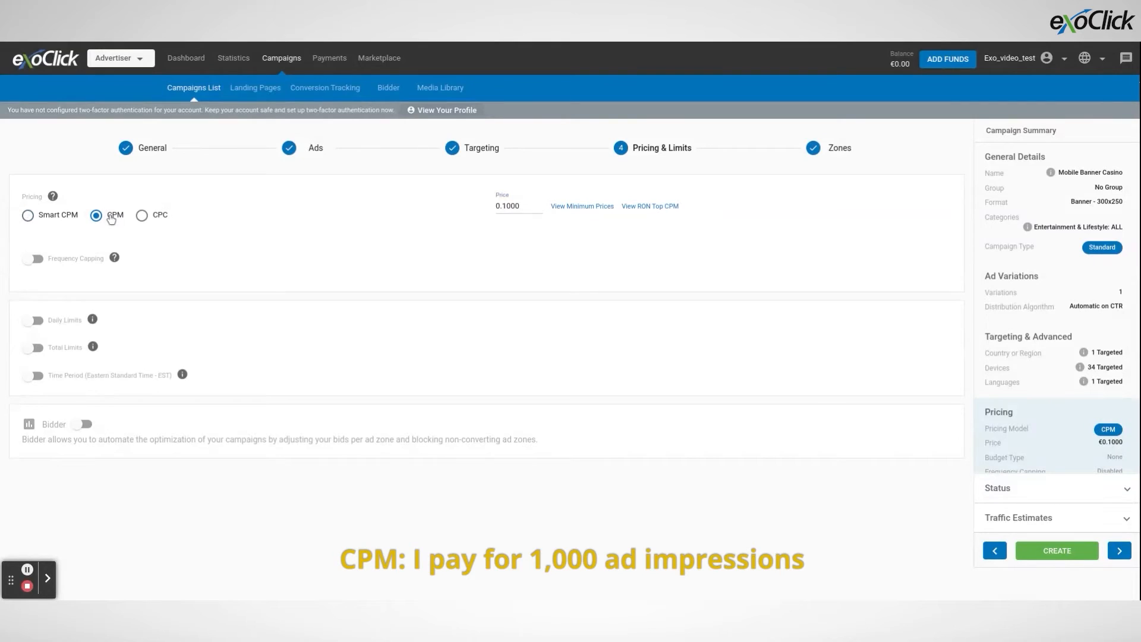
pyautogui.click(142, 218)
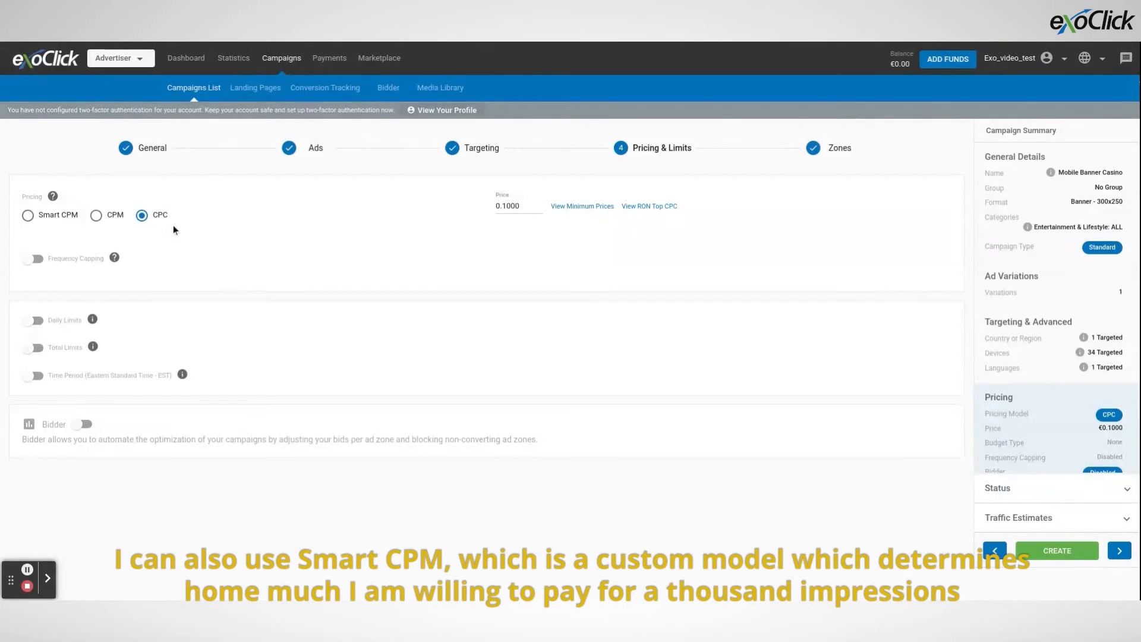
pyautogui.click(58, 219)
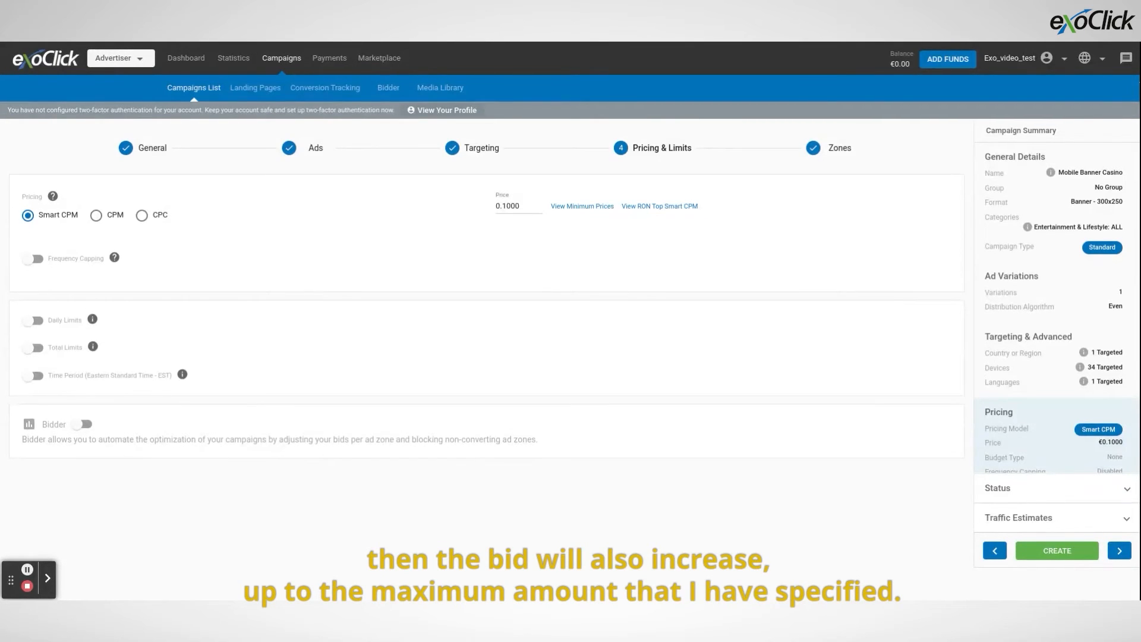
pyautogui.click(105, 223)
pyautogui.click(58, 220)
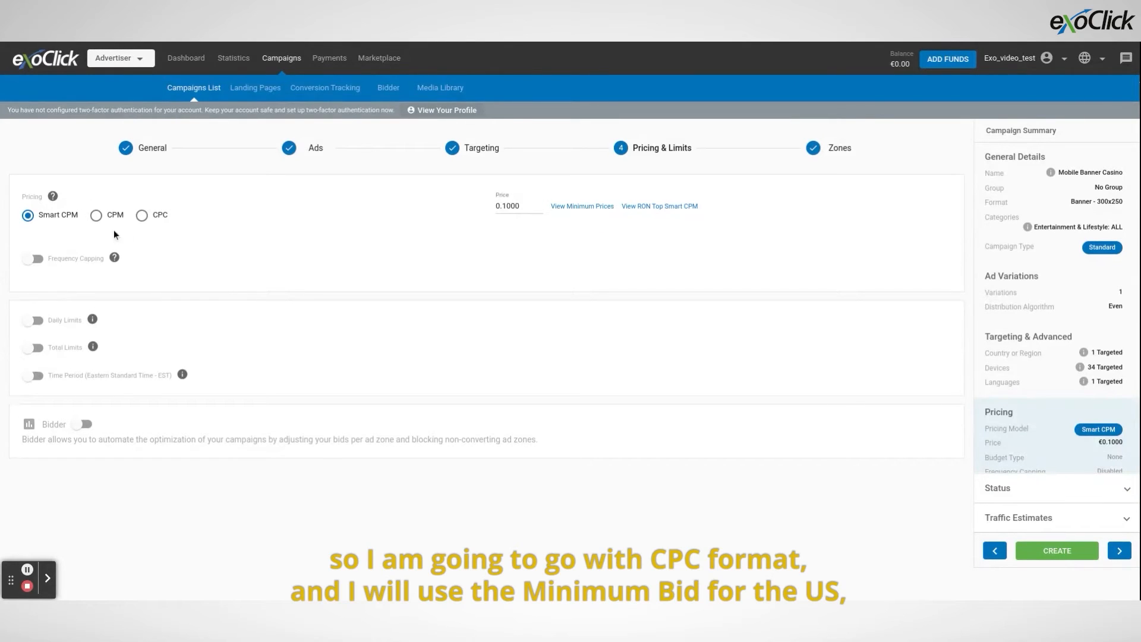
# Choose the CPC pricing model and set the bid price to 0.0100.
pyautogui.click(141, 216)
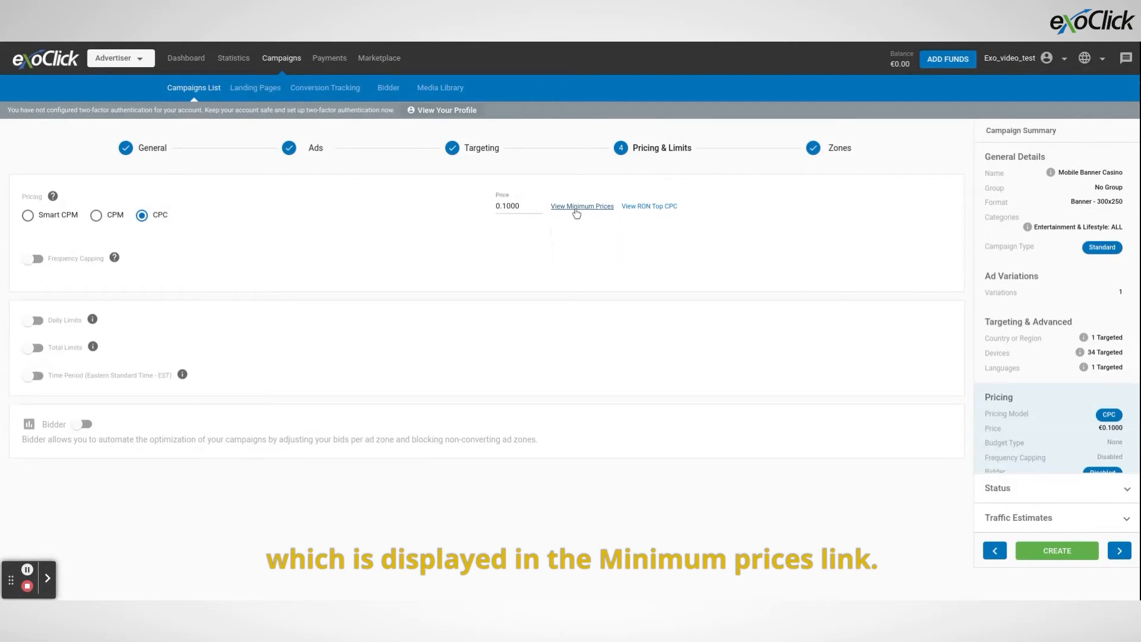
pyautogui.moveTo(538, 206); pyautogui.dragTo(487, 208)
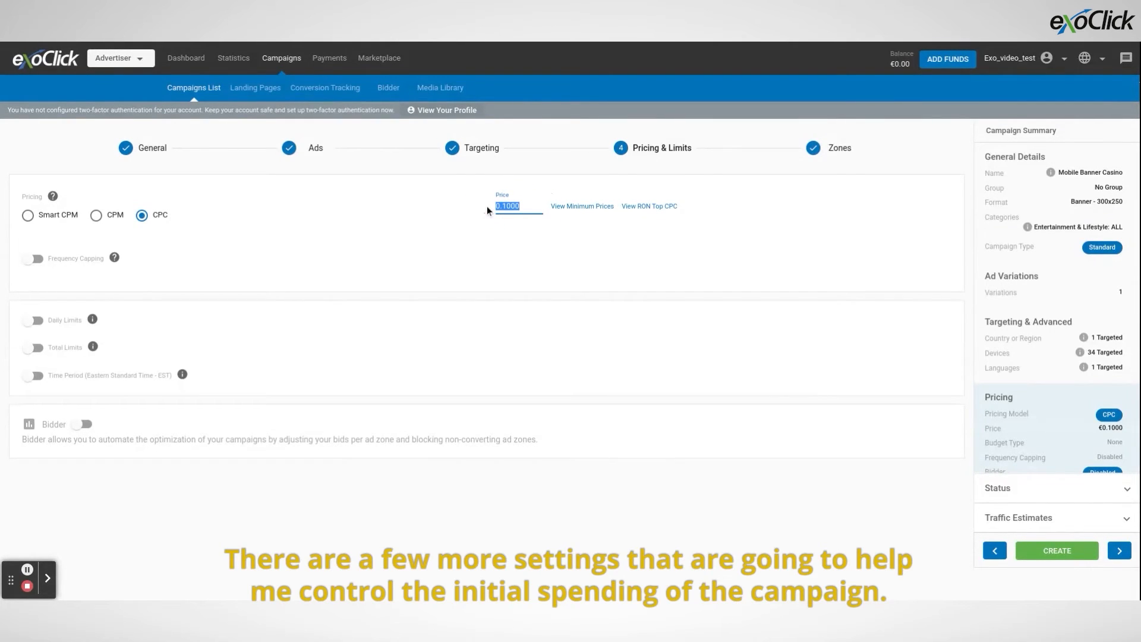
pyautogui.write('0.0')
pyautogui.write('0')
pyautogui.click(486, 205)
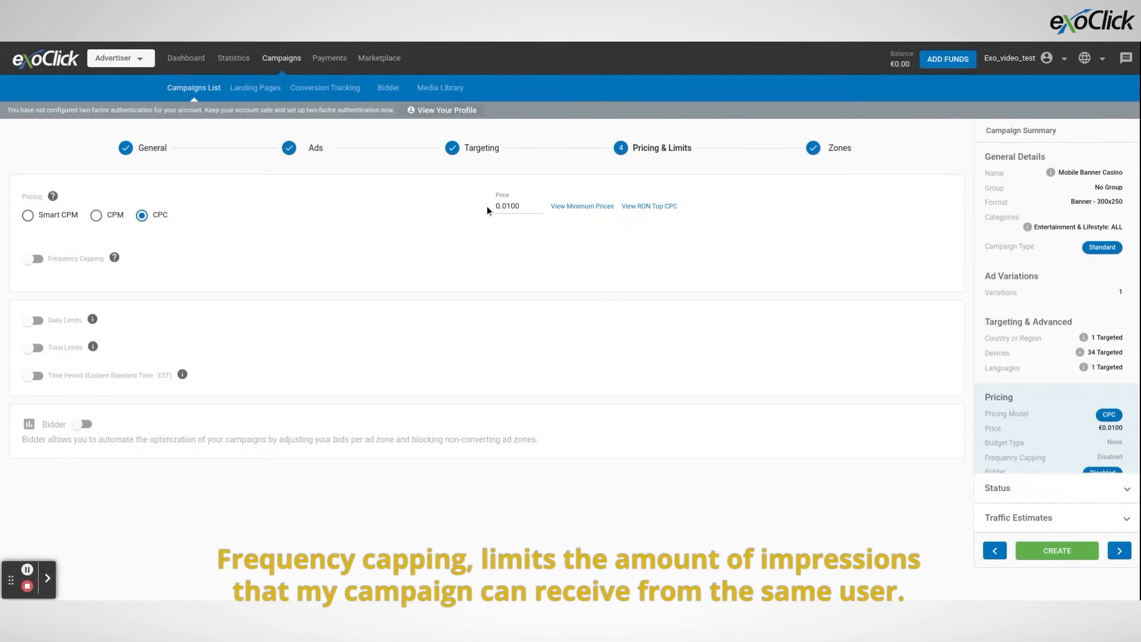
# Enable frequency capping and limit it to 2 impressions per 24 hours.
pyautogui.click(37, 261)
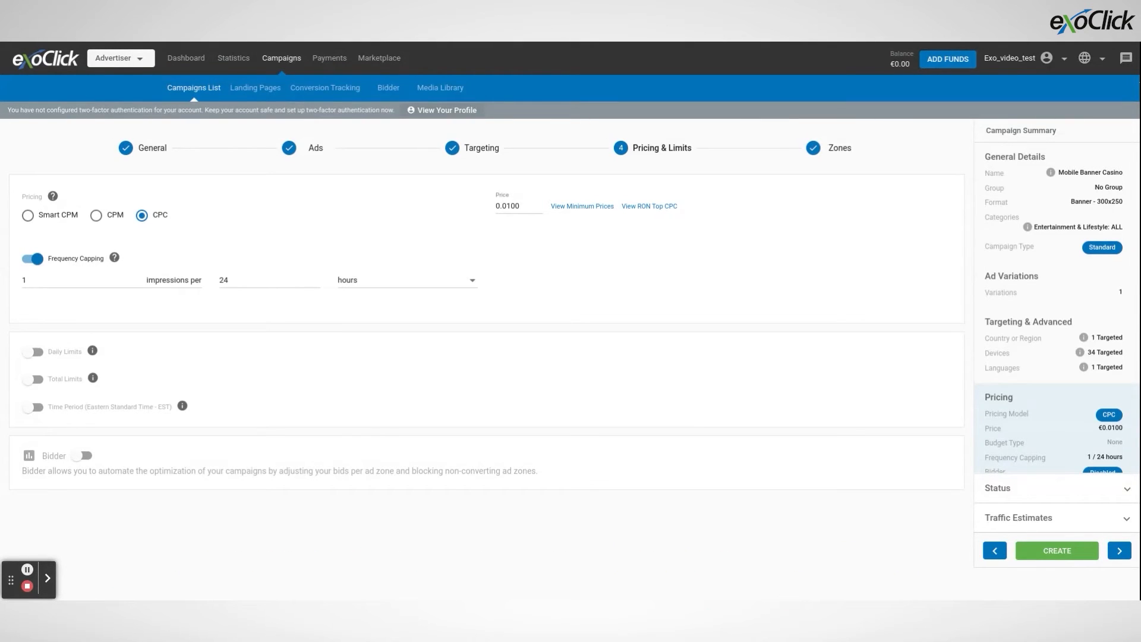
pyautogui.doubleClick(21, 277)
pyautogui.click(543, 301)
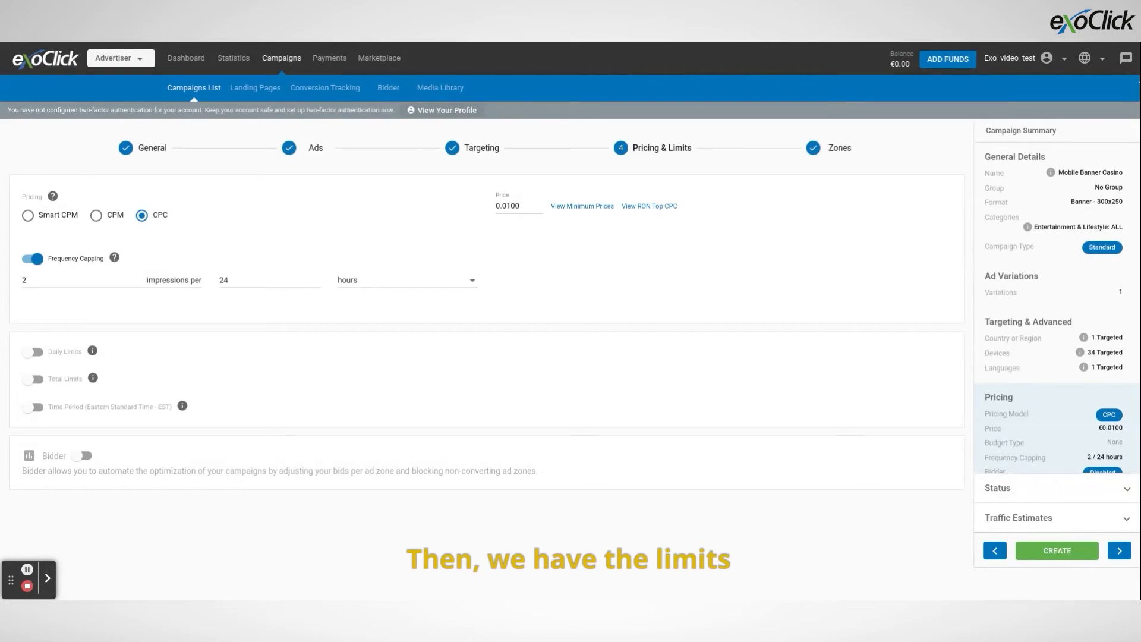
# Enable daily limits by budget without total limits and set the daily budget to €50.
pyautogui.click(65, 352)
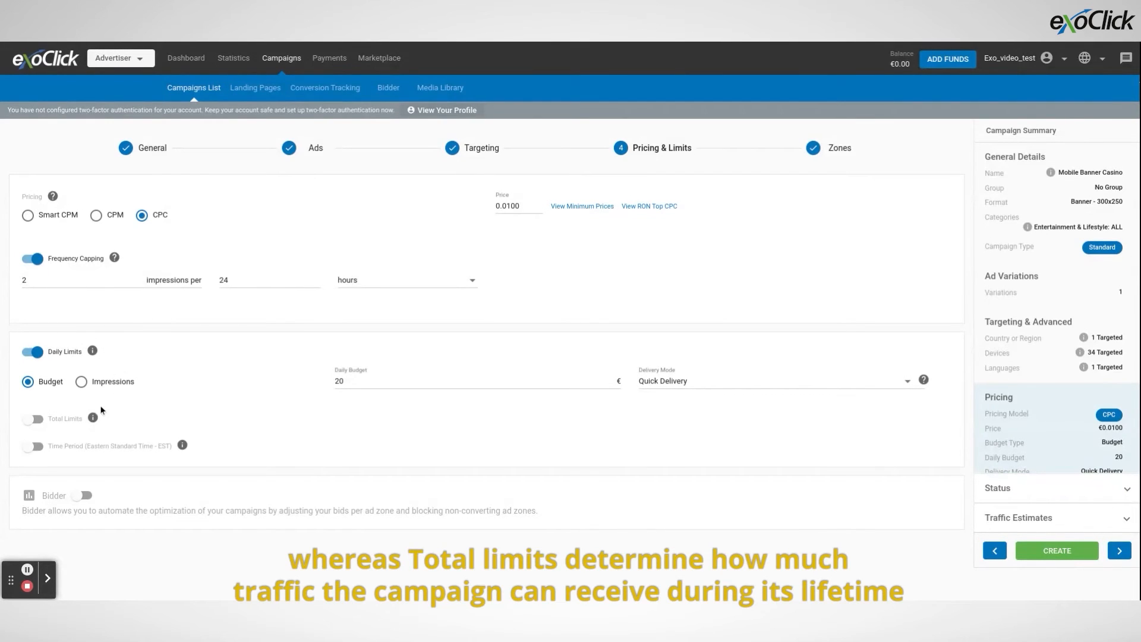
pyautogui.click(66, 419)
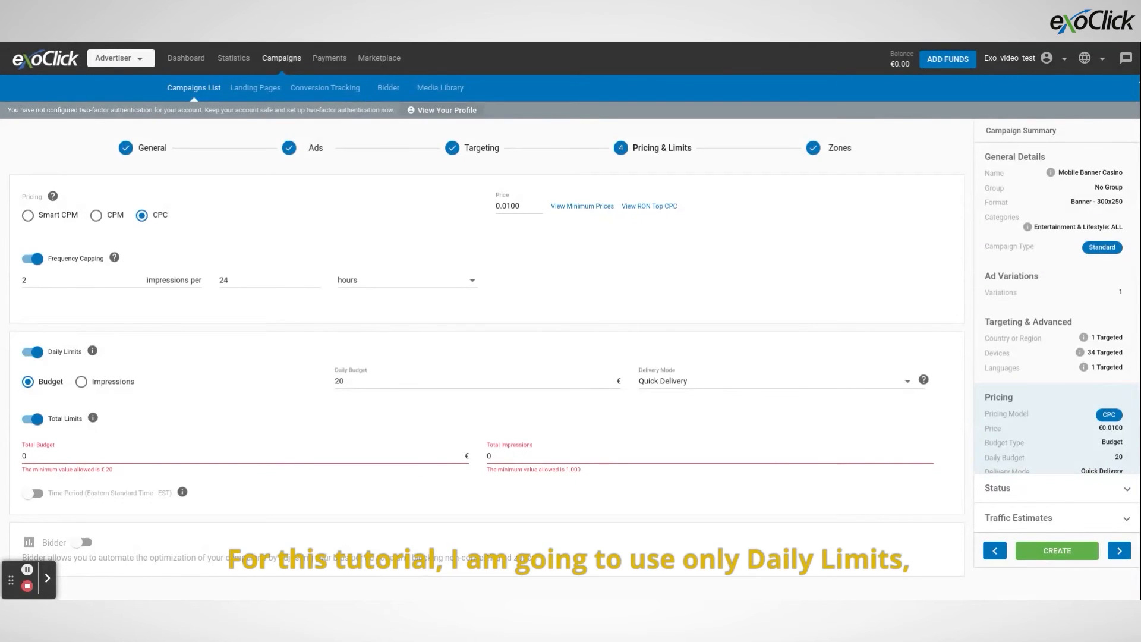
pyautogui.click(37, 419)
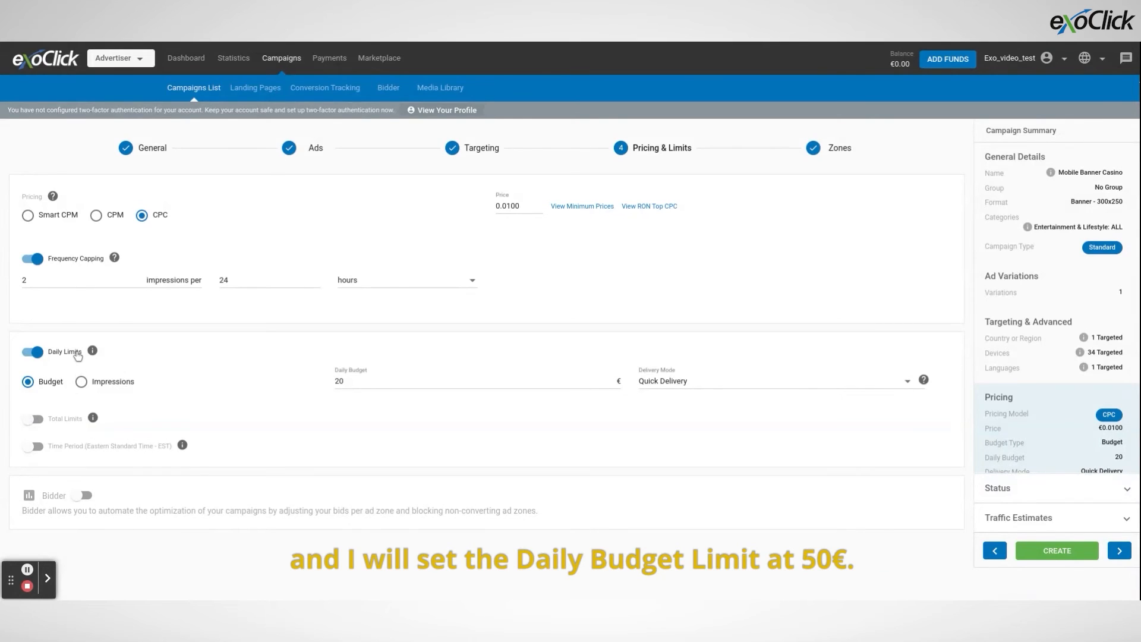
pyautogui.doubleClick(334, 379)
pyautogui.write('0')
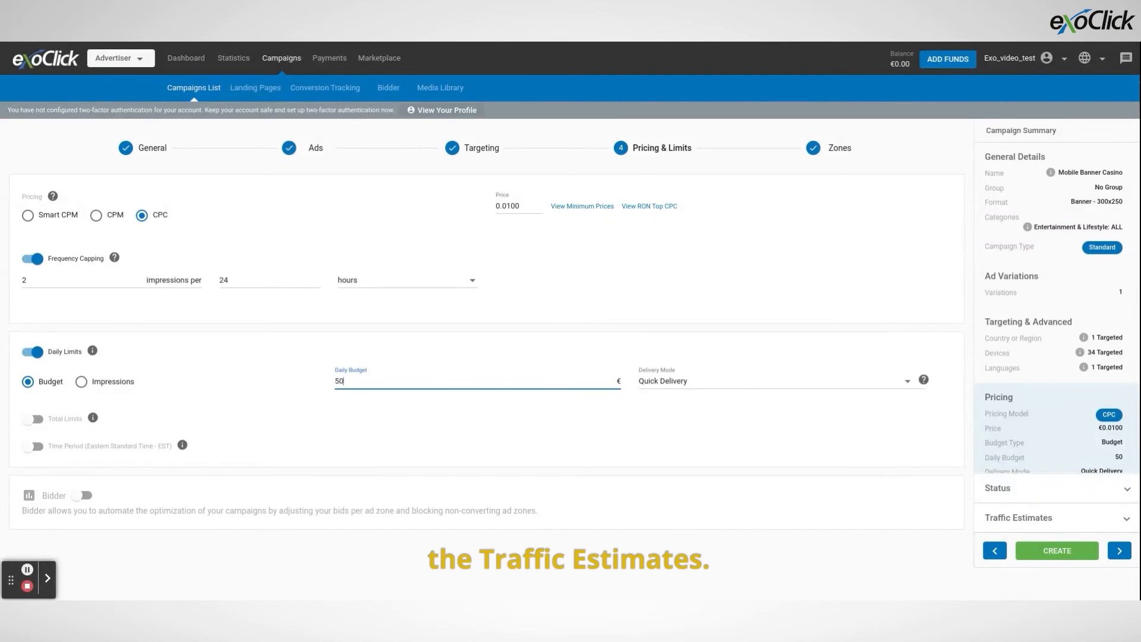
# Refresh the campaign's traffic estimates and set the daily limit's delivery mode to Distribute throughout the day.
pyautogui.click(1041, 519)
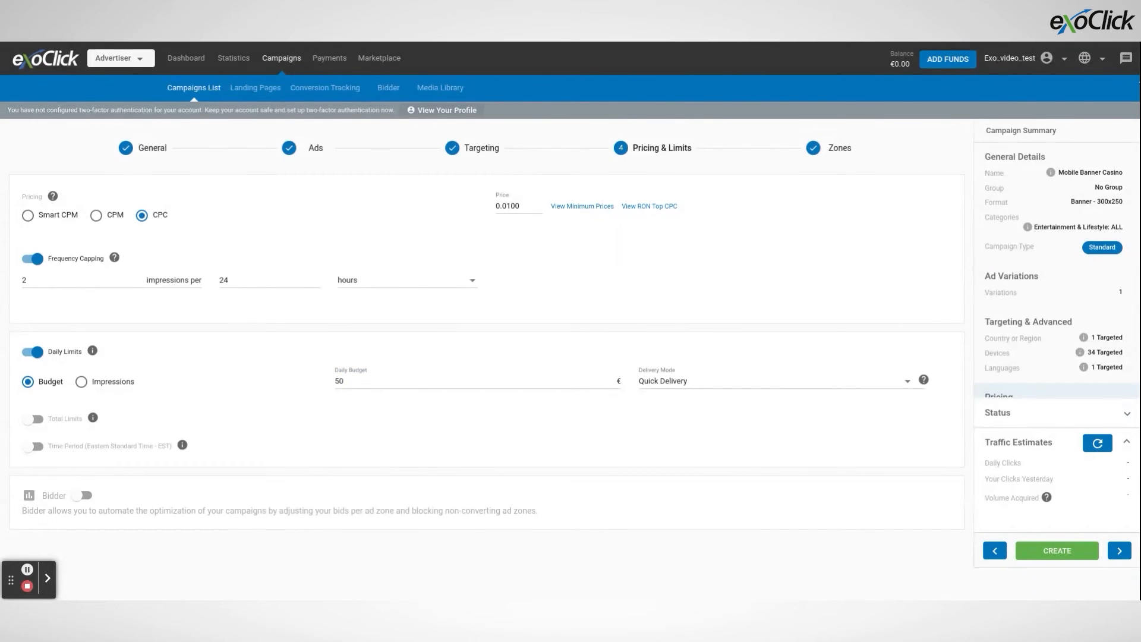
pyautogui.click(1096, 449)
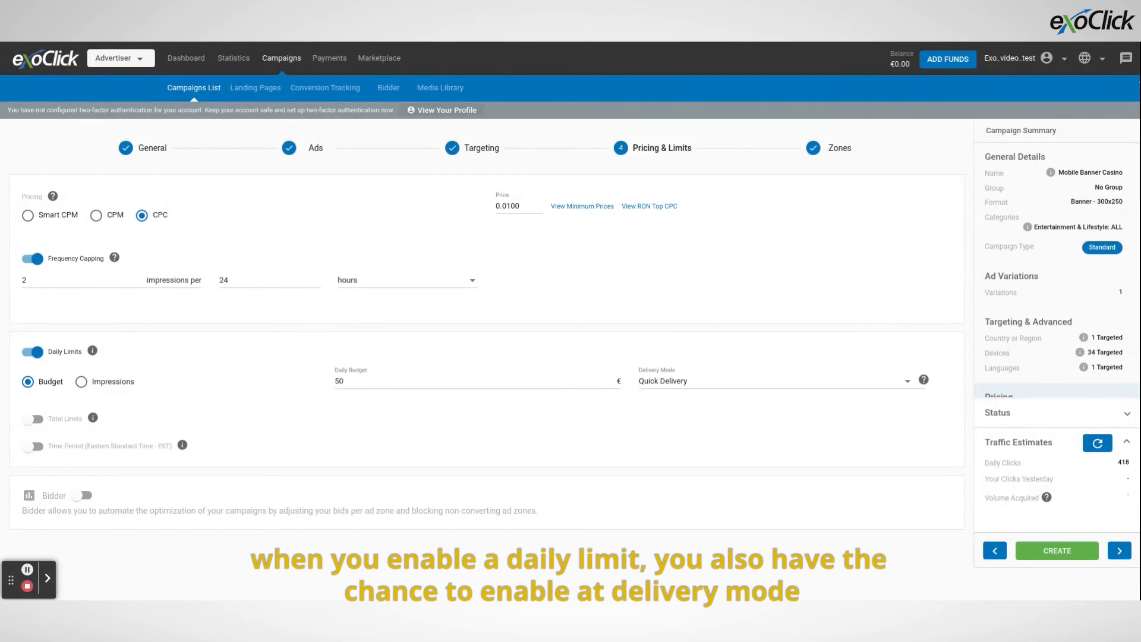
pyautogui.click(700, 381)
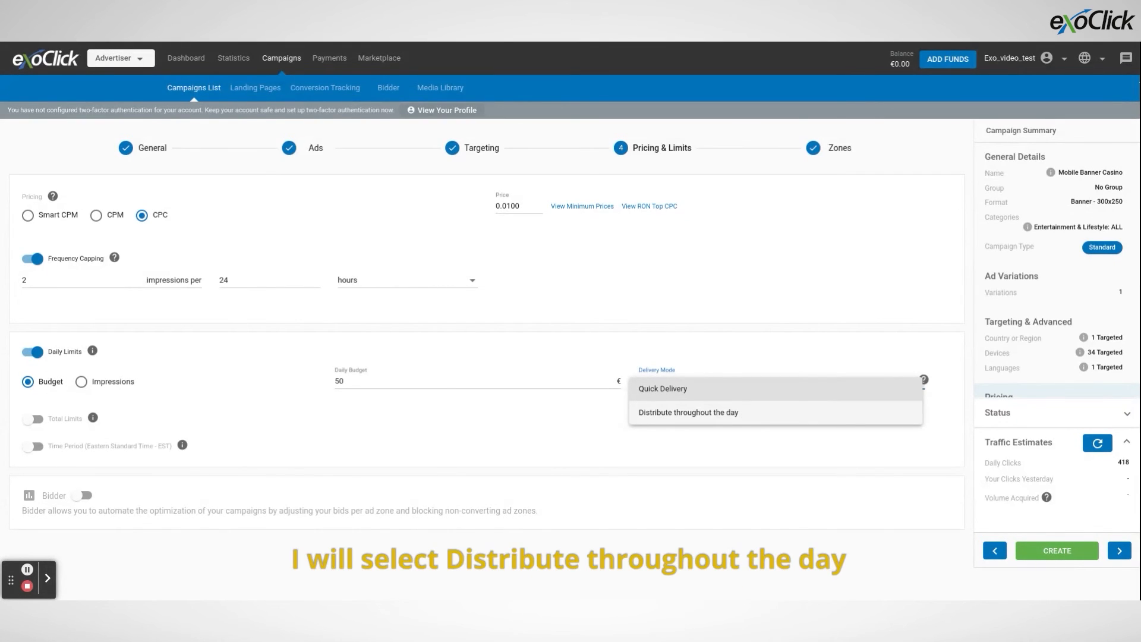
pyautogui.click(746, 412)
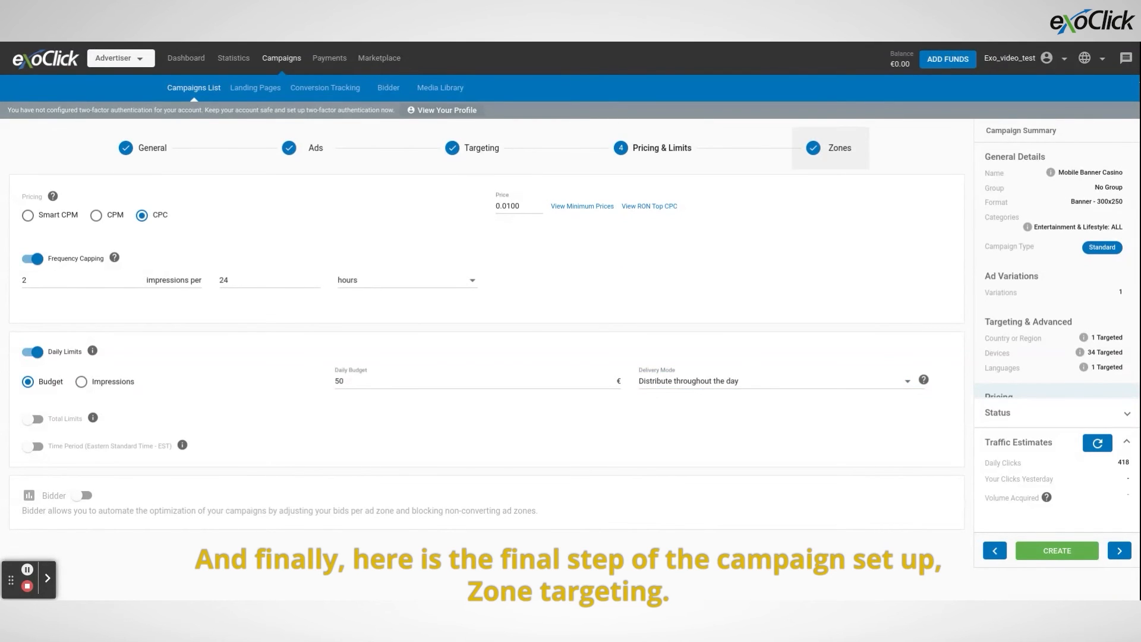
# In the campaign's Zones settings, examine the traffic type and target mode options and the explanation of Include Partner Networks.
pyautogui.click(831, 148)
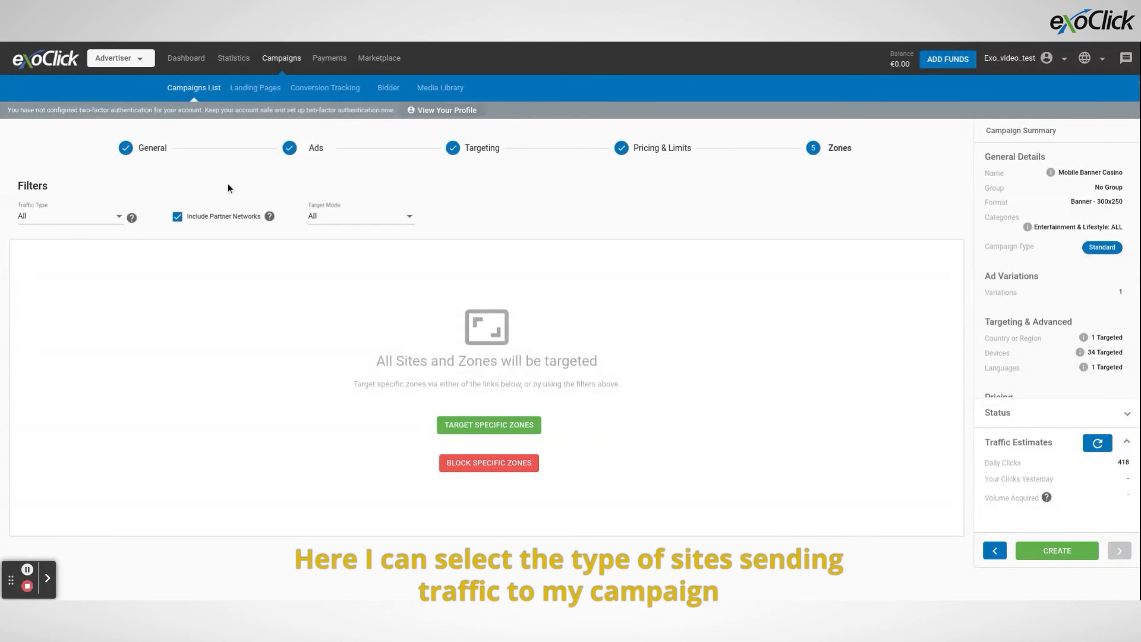
pyautogui.click(113, 223)
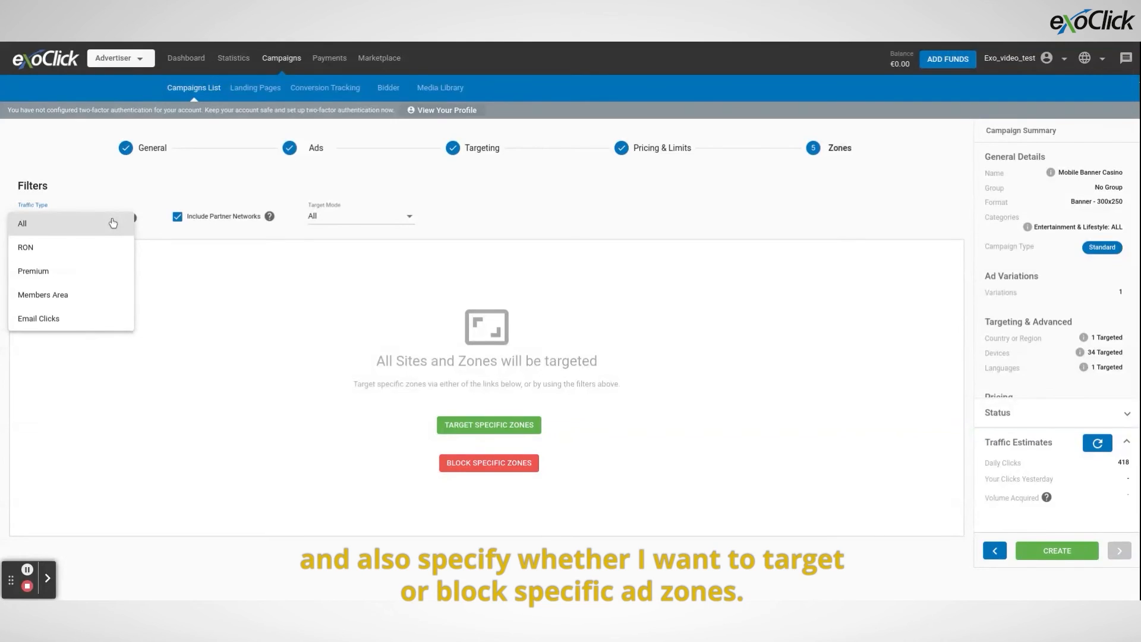
pyautogui.click(164, 190)
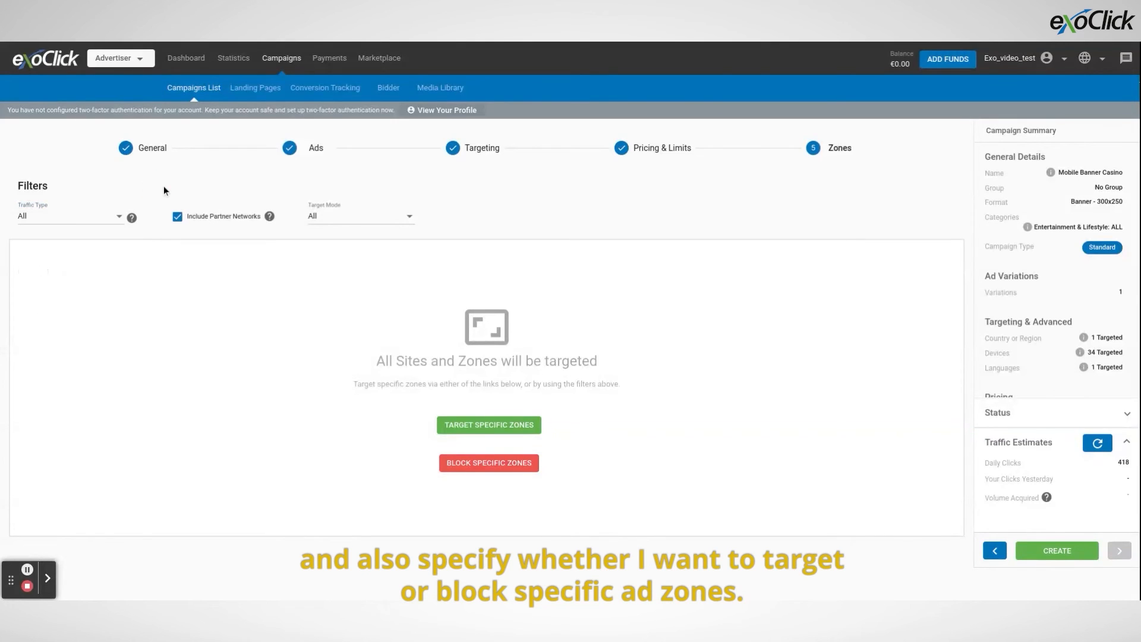
pyautogui.click(322, 215)
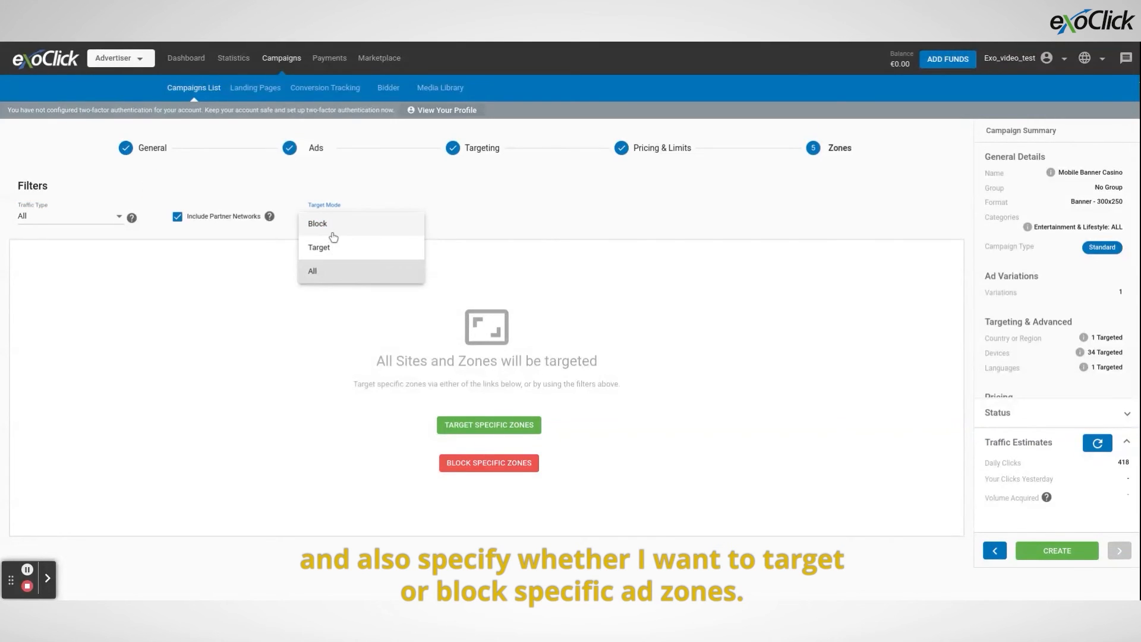
pyautogui.click(227, 190)
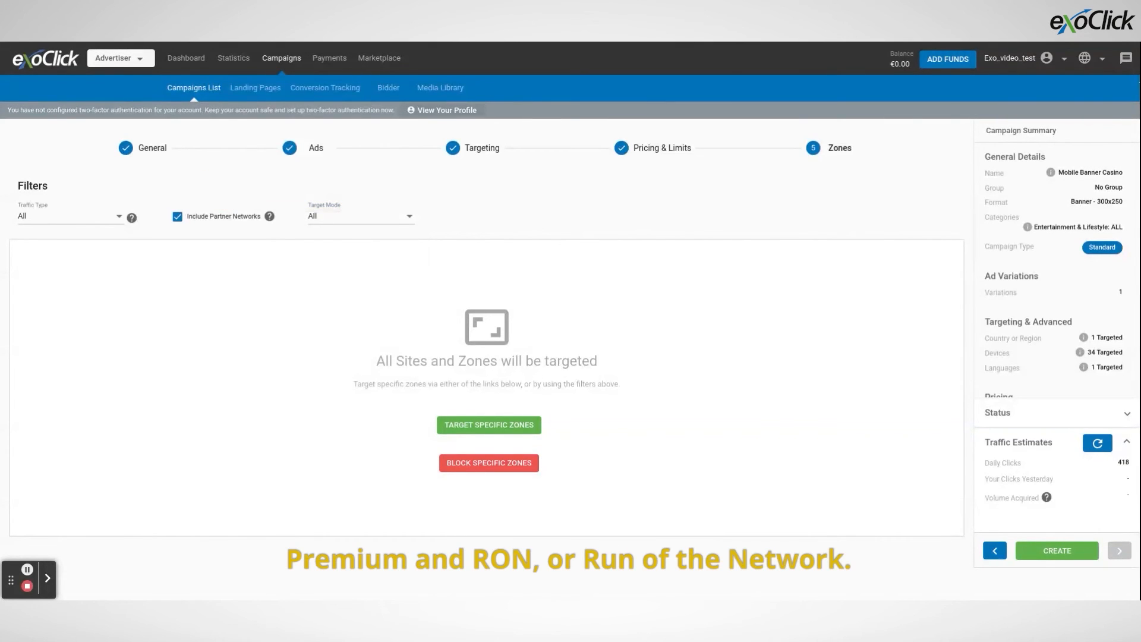
pyautogui.click(111, 213)
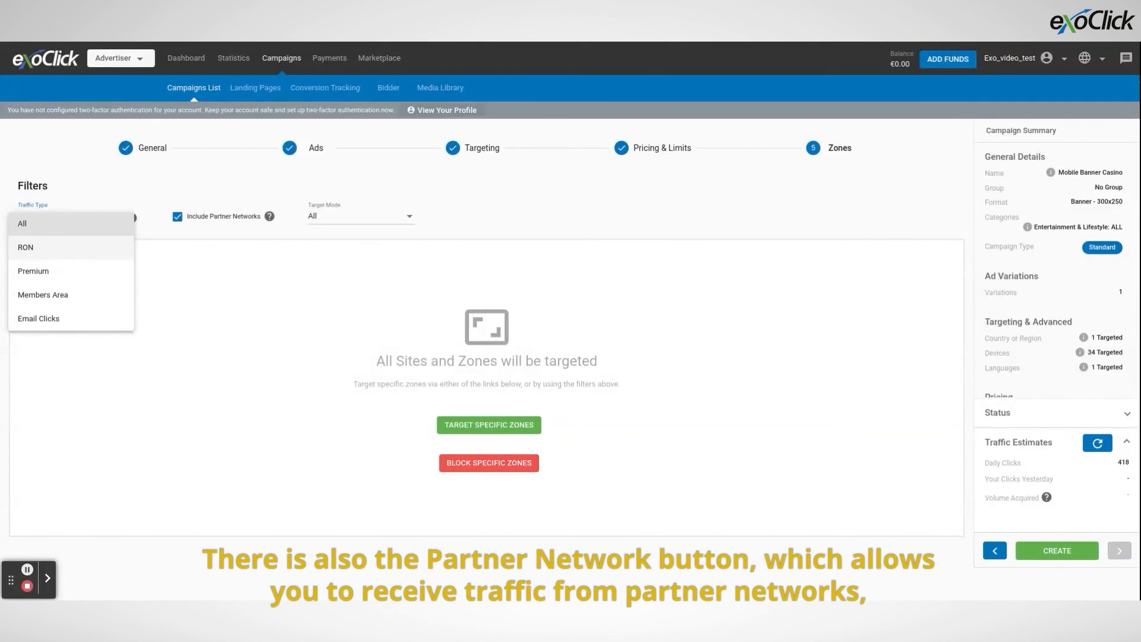
pyautogui.click(172, 255)
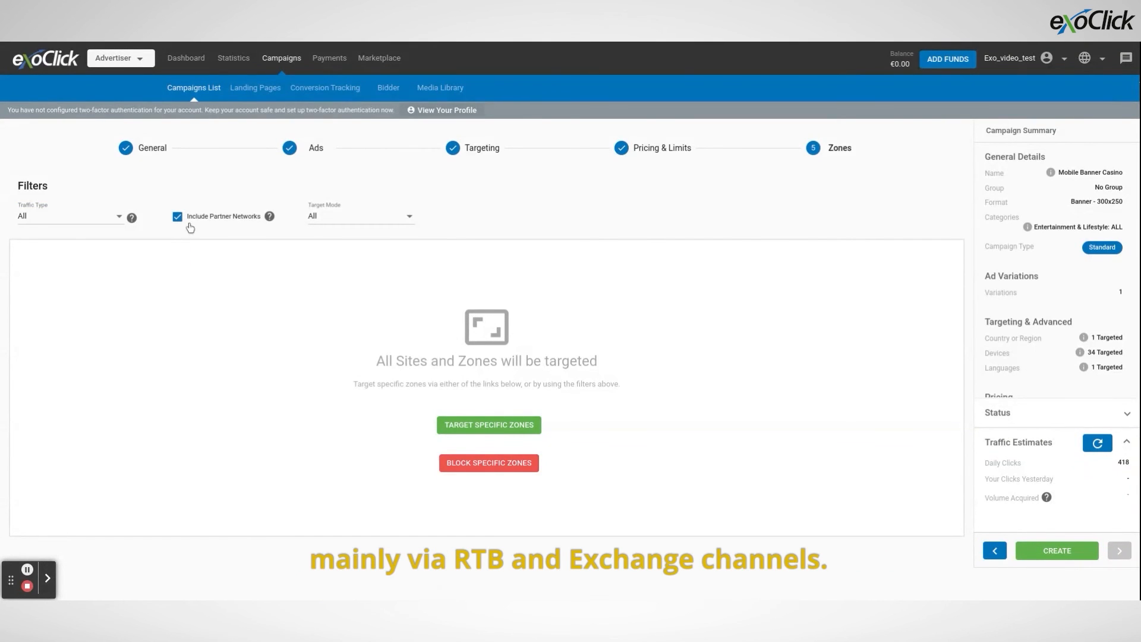
pyautogui.moveTo(271, 223)
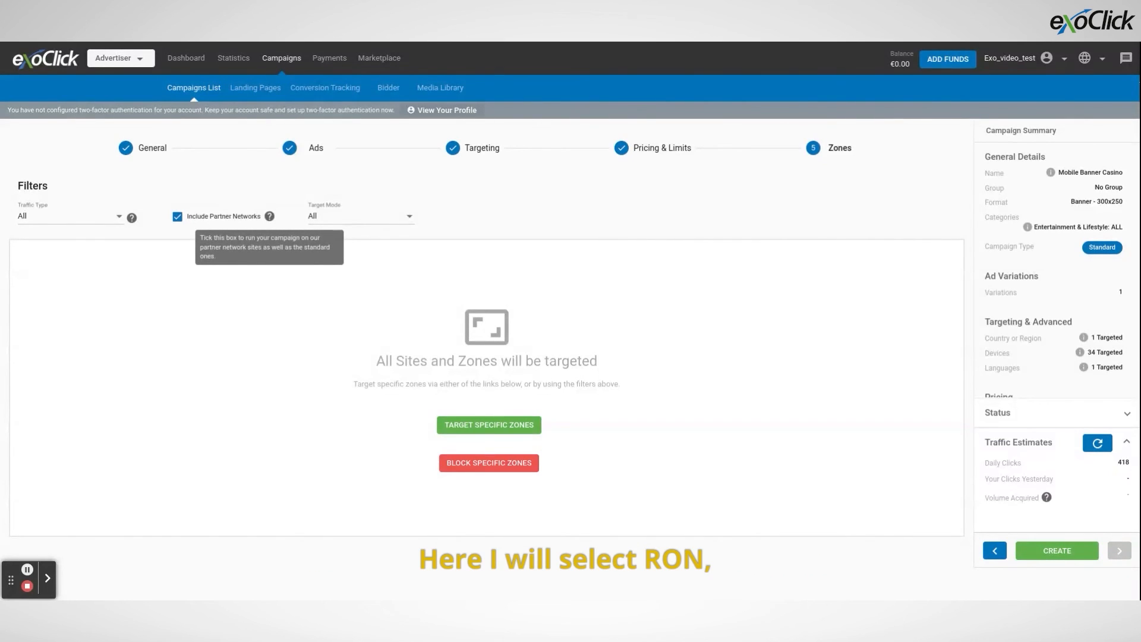
# Set the zones' traffic type to RON and create the campaign.
pyautogui.click(108, 218)
pyautogui.click(84, 250)
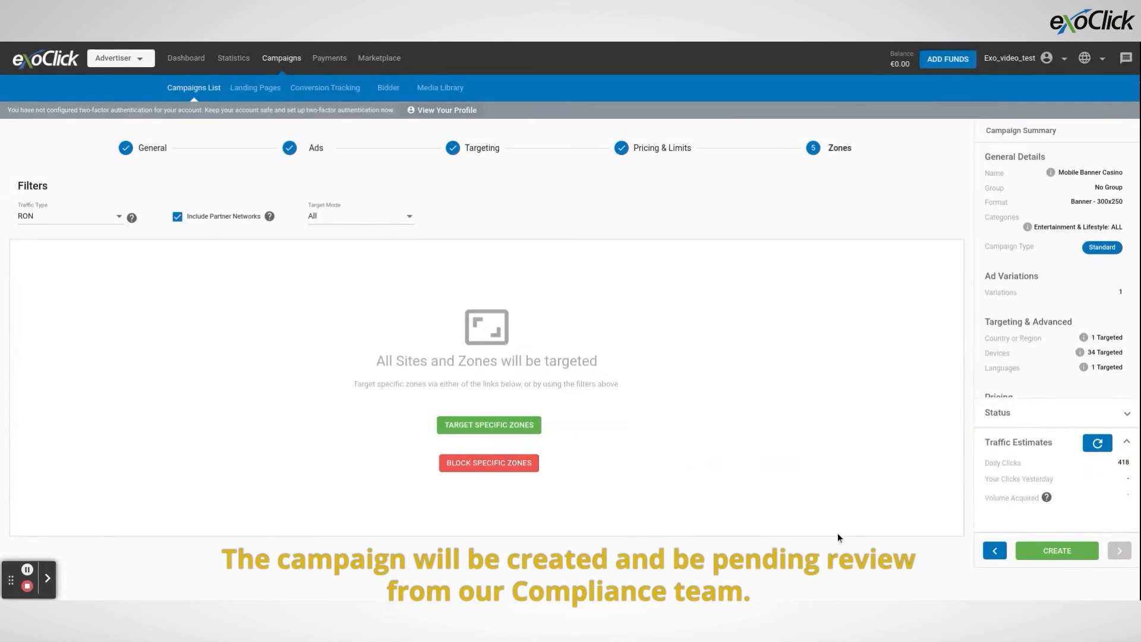
pyautogui.click(1071, 555)
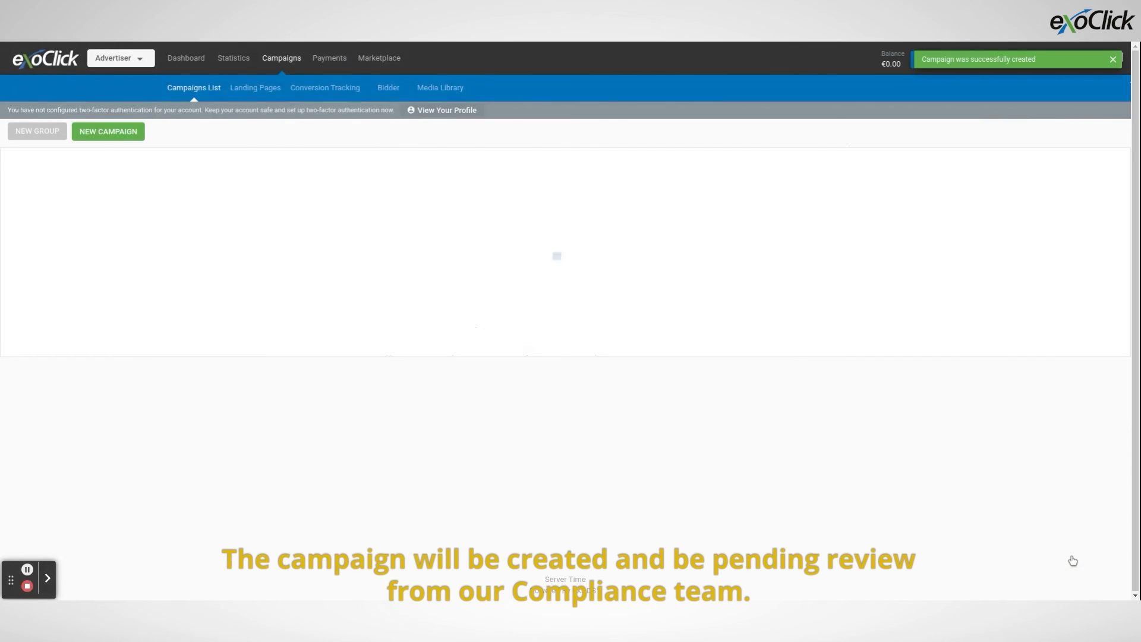